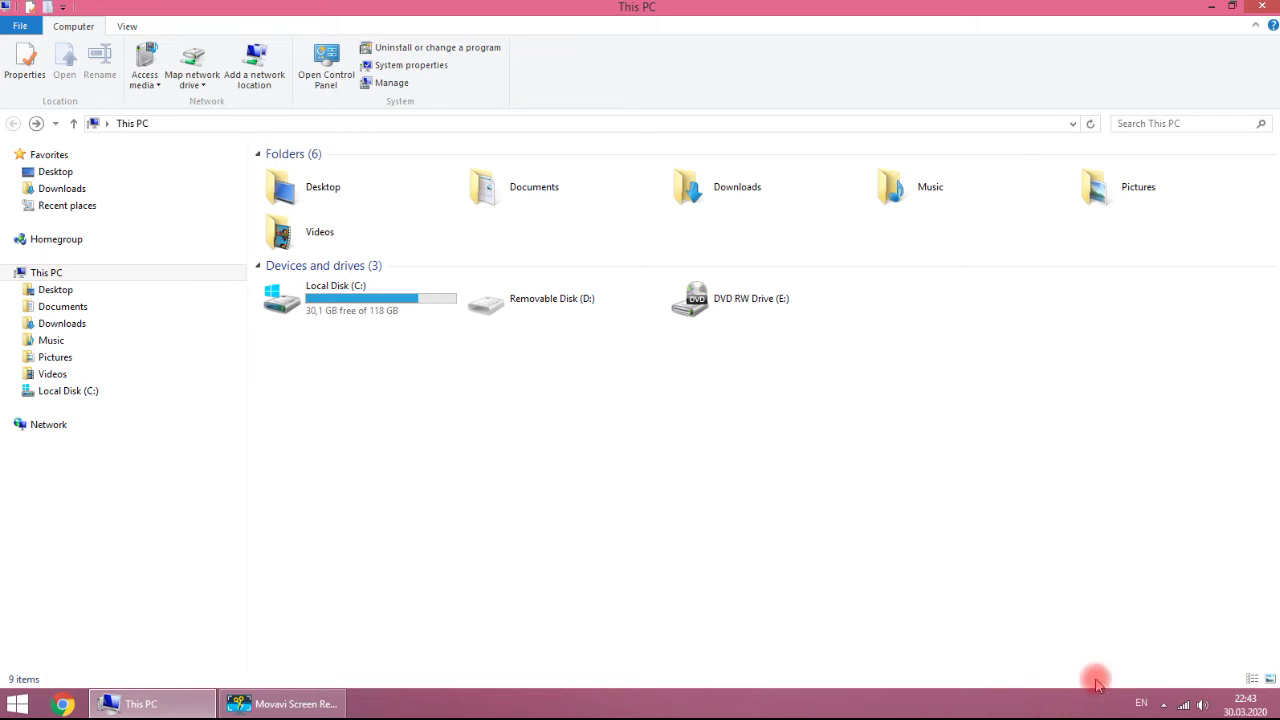
Open the system properties of This PC from the desktop to check the computer name and workgroup.
click(1275, 705)
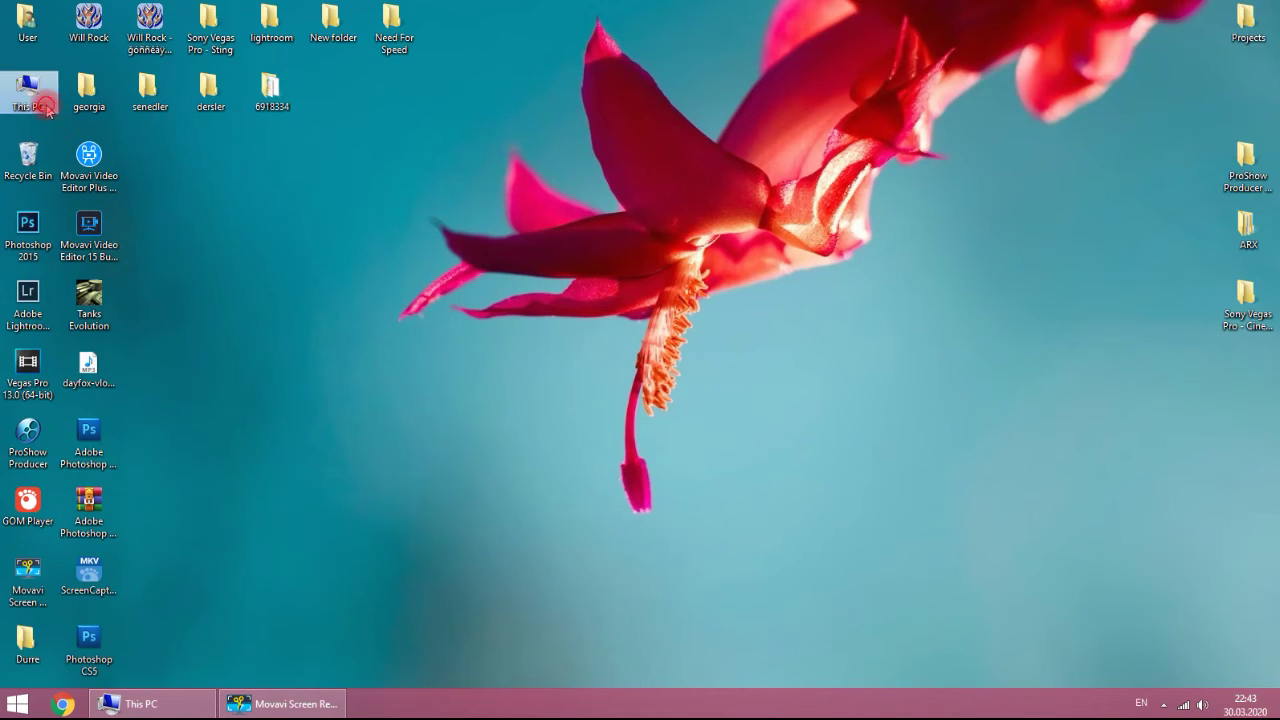
double_click(22, 98)
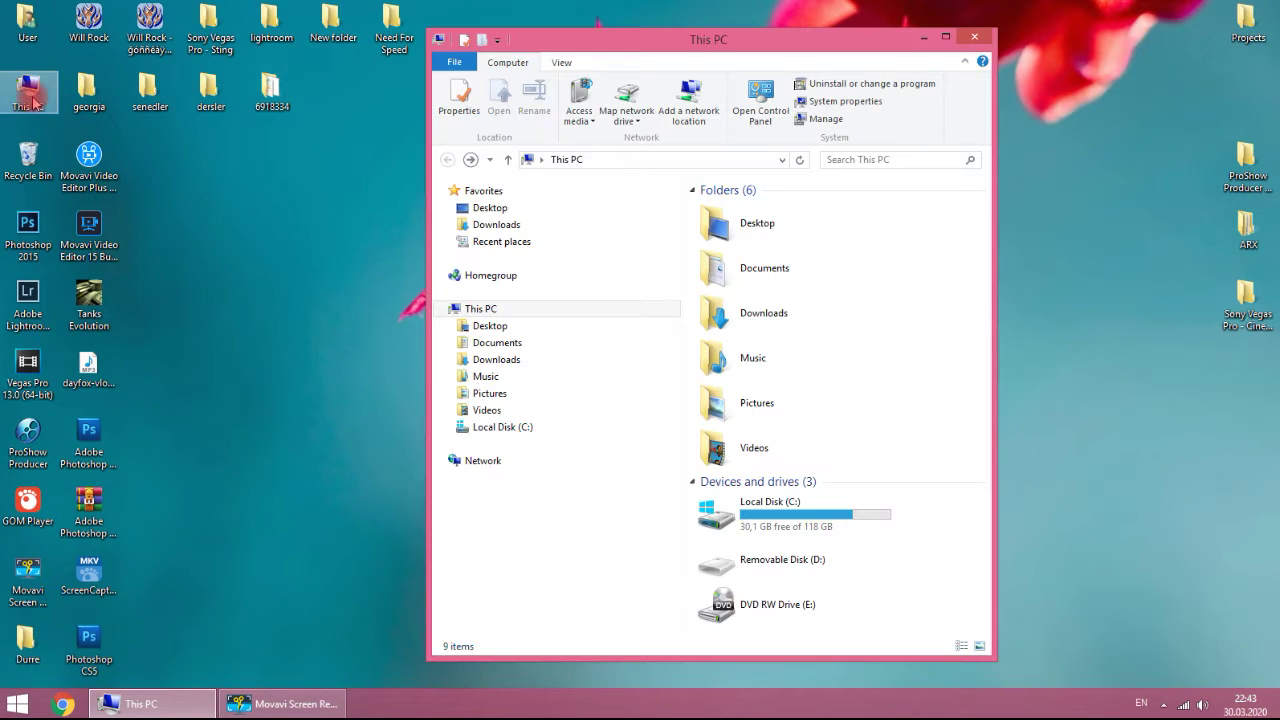
right_click(32, 96)
click(100, 283)
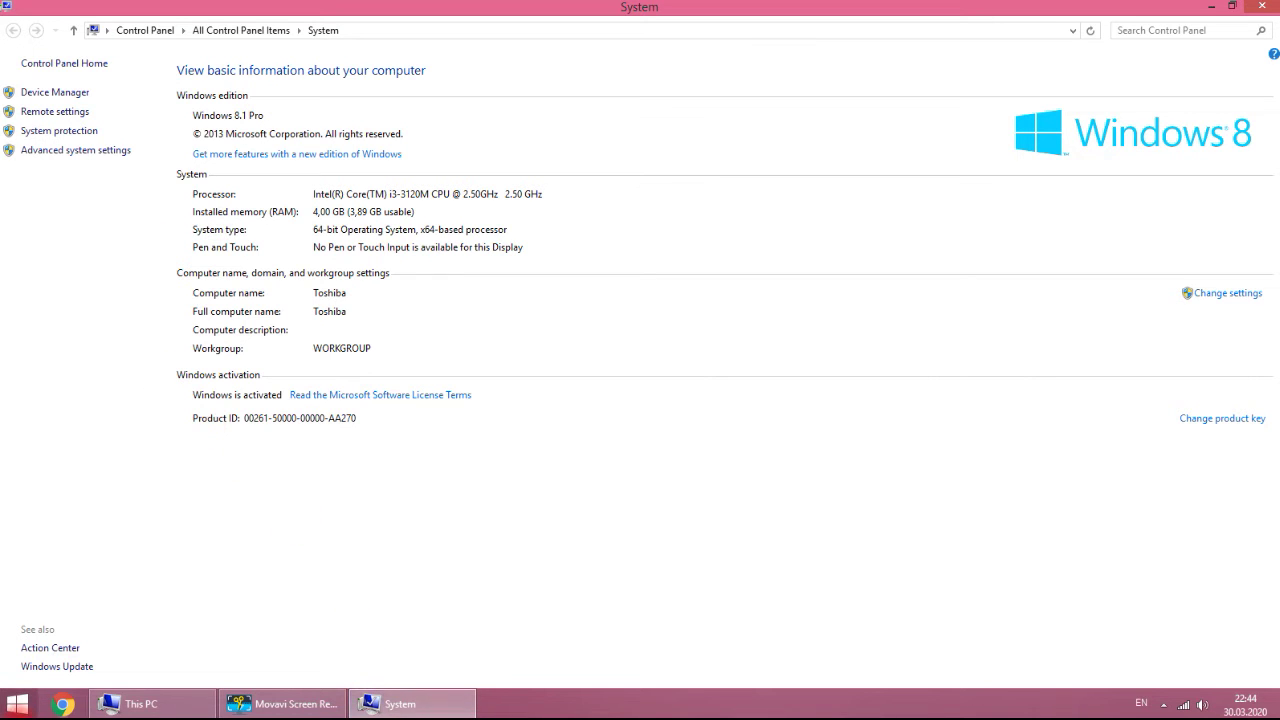
Review the network discovery and file and printer sharing options in the advanced sharing settings, and close them.
click(17, 704)
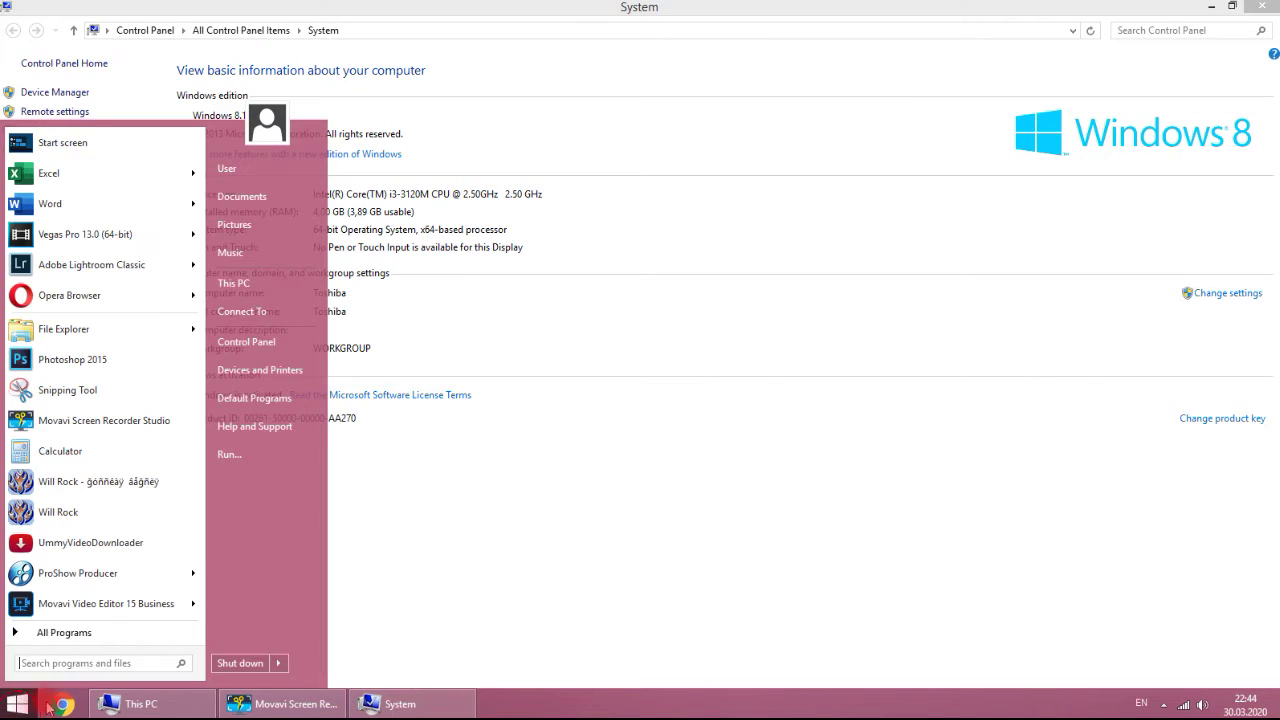
click(274, 343)
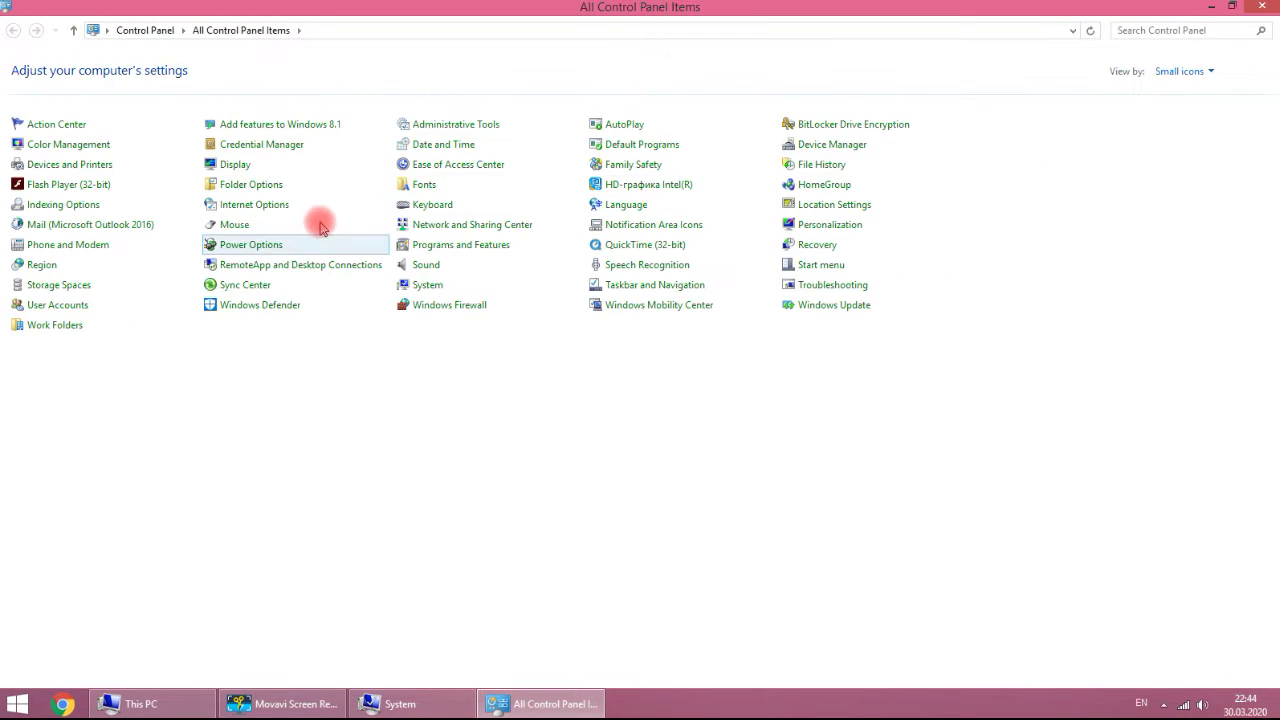
click(493, 236)
click(112, 118)
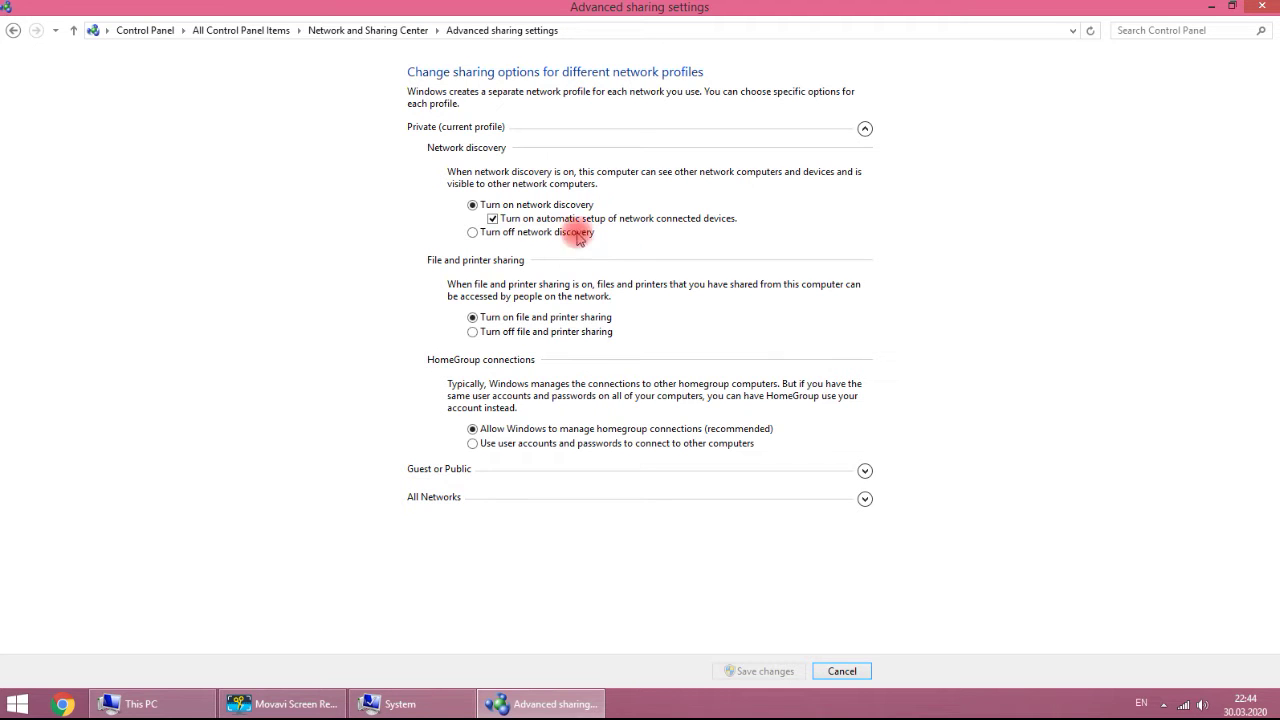
click(1262, 6)
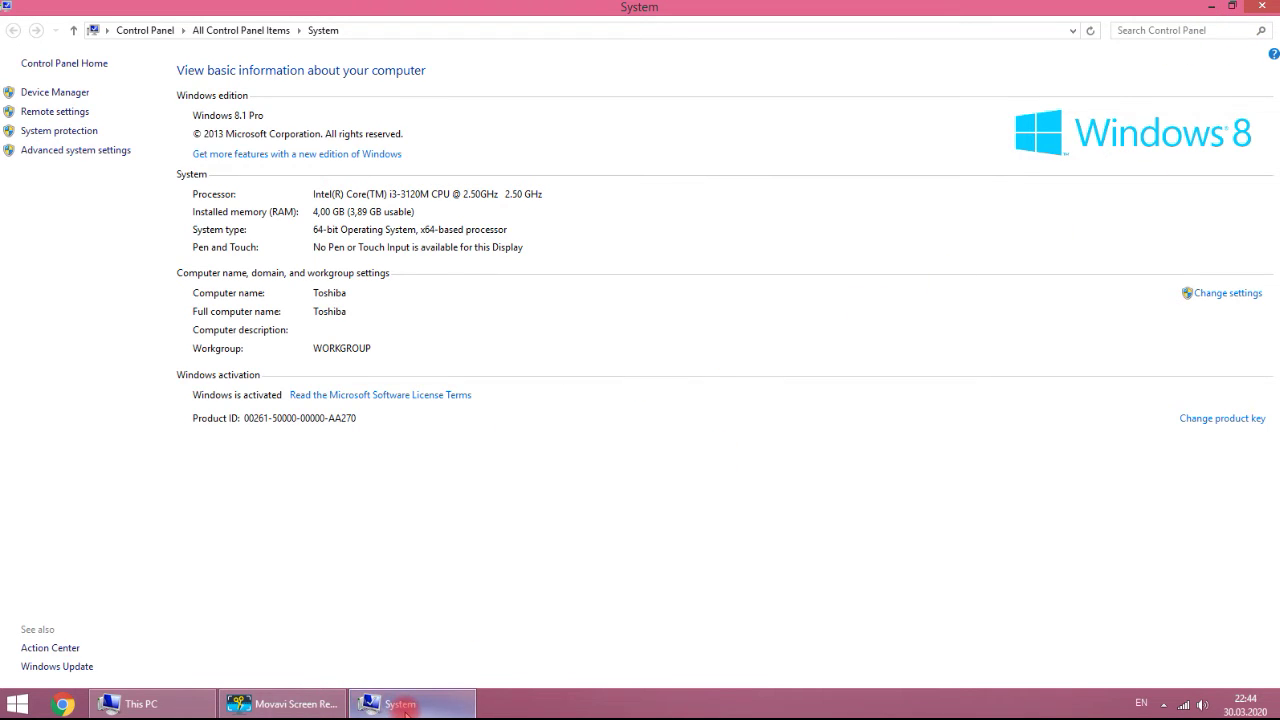
Browse the network from a maximized This PC window and open the computer DESKTOP-6AUCJU6.
mouse_move(392, 706)
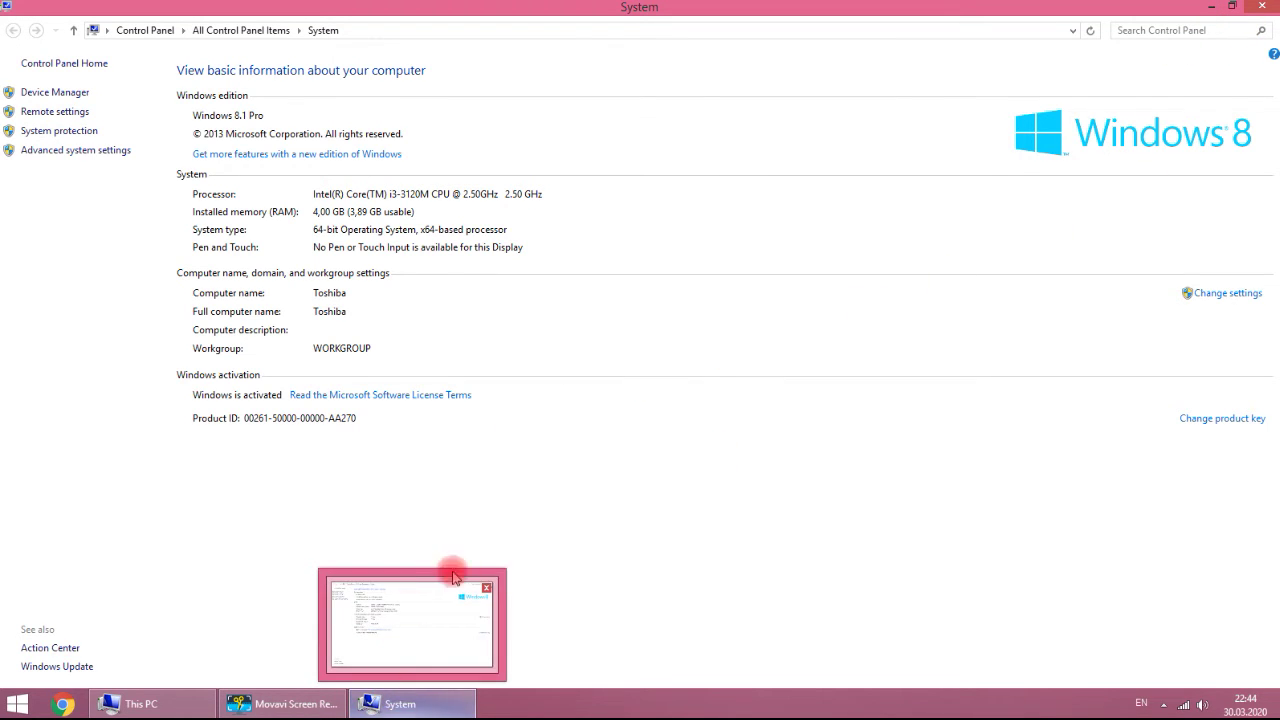
click(160, 704)
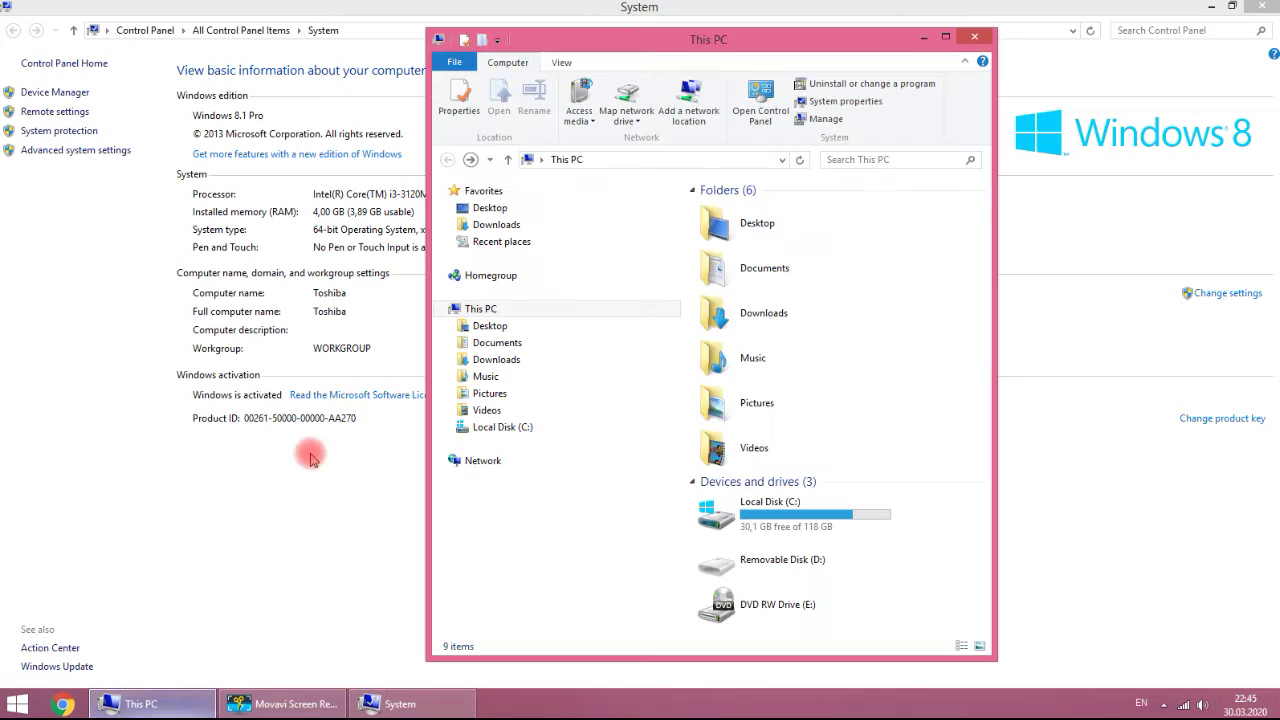
double_click(748, 40)
click(50, 424)
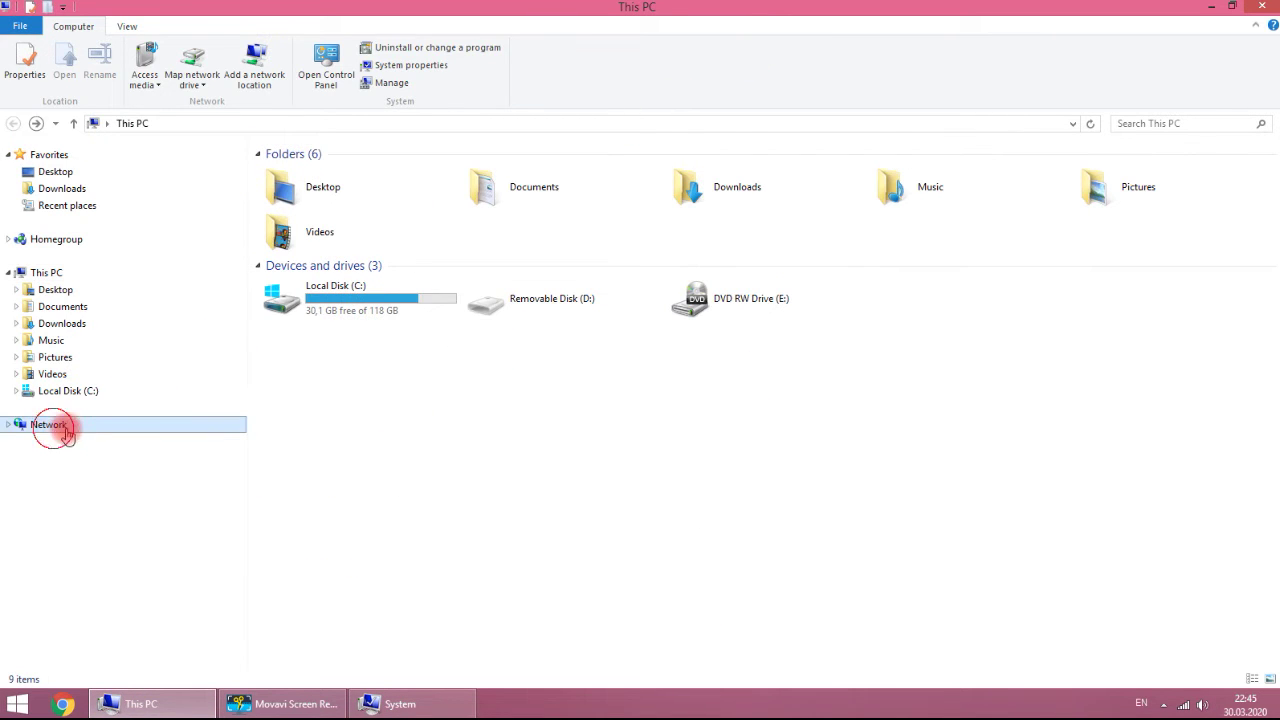
click(512, 192)
click(352, 198)
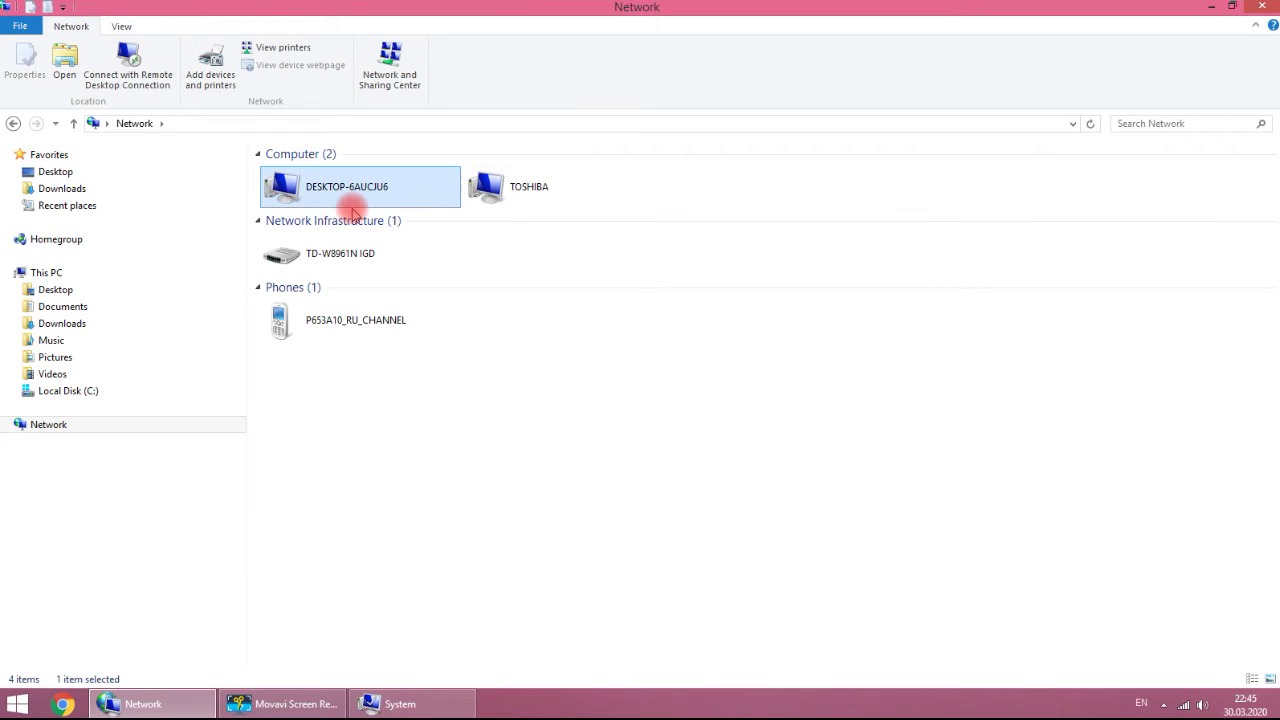
double_click(352, 198)
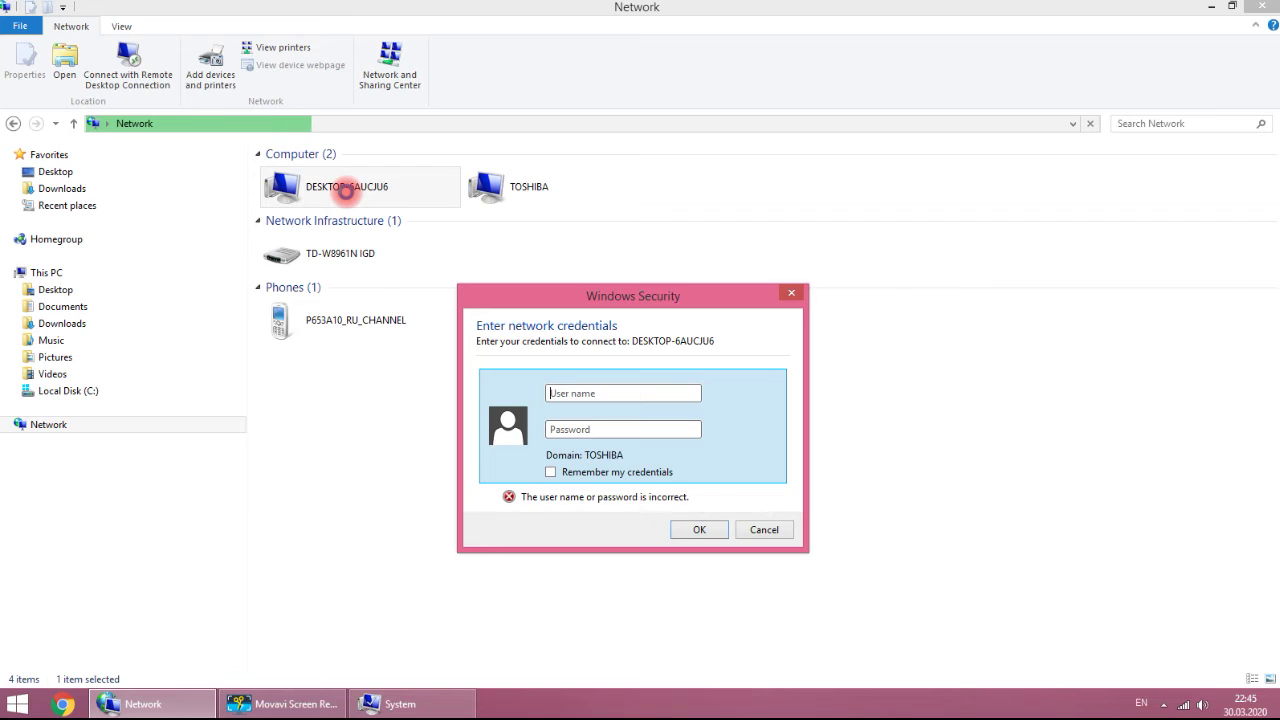
Sign in to DESKTOP-6AUCJU6 by entering the account's user name and password in the network credentials.
text(tural)
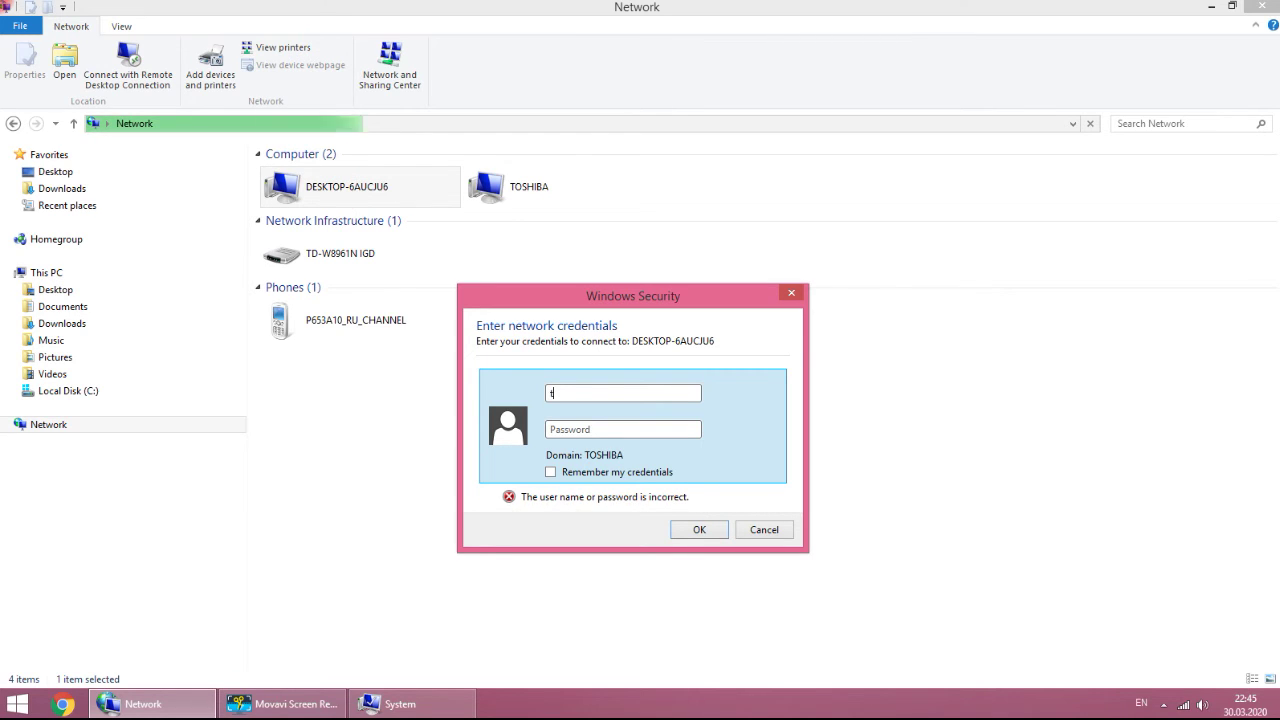
key(Tab)
text(*******)
key(Return)
click(346, 191)
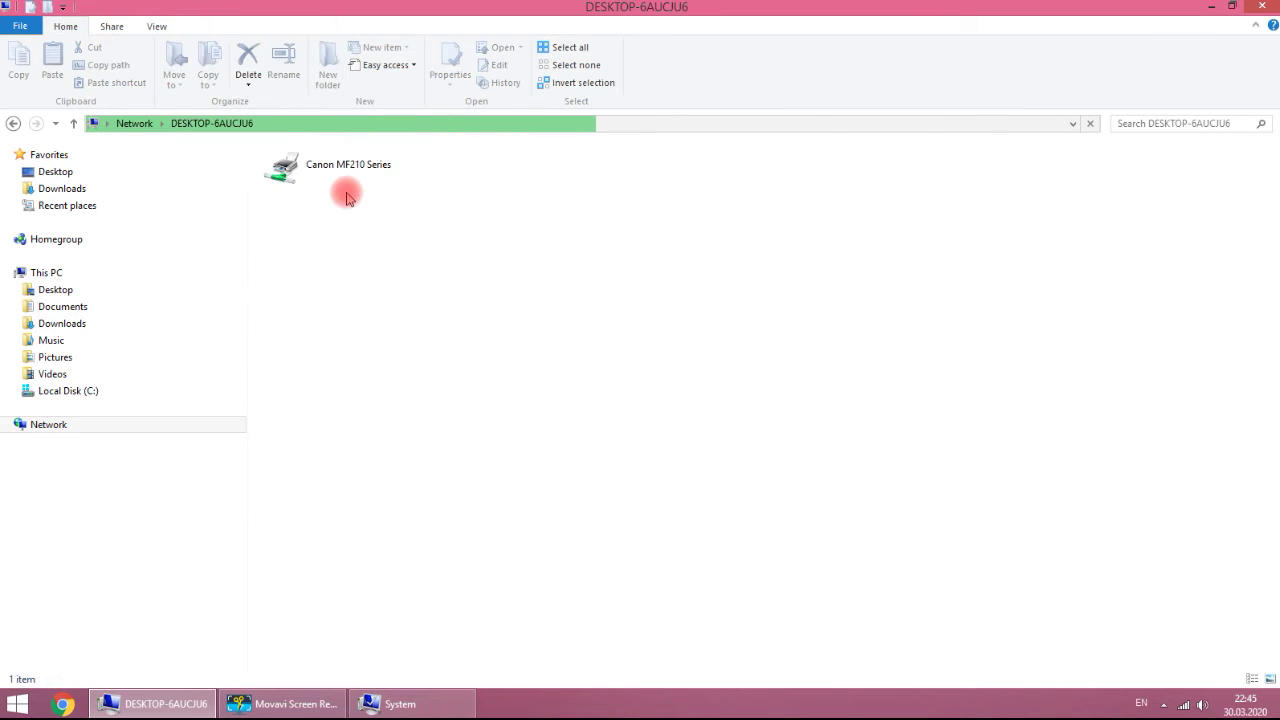
View the actions available for the shared Canon MF210 Series printer without choosing any of them.
click(345, 196)
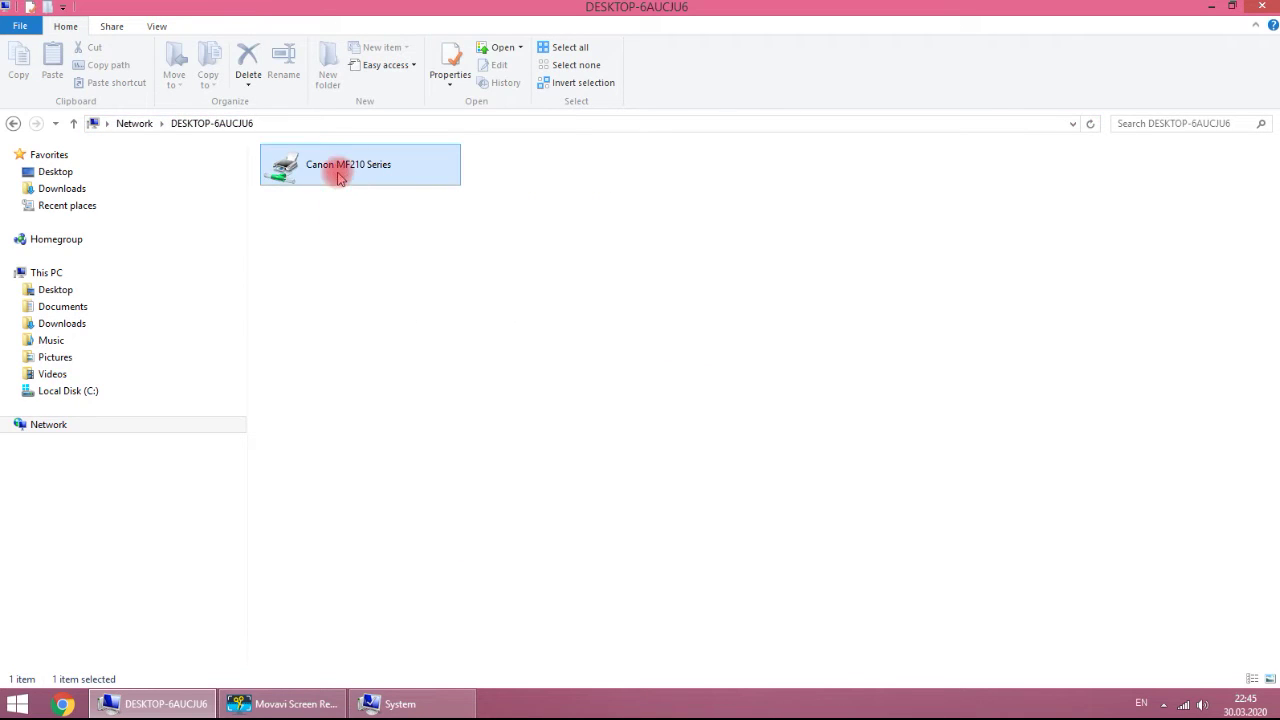
click(350, 222)
right_click(331, 171)
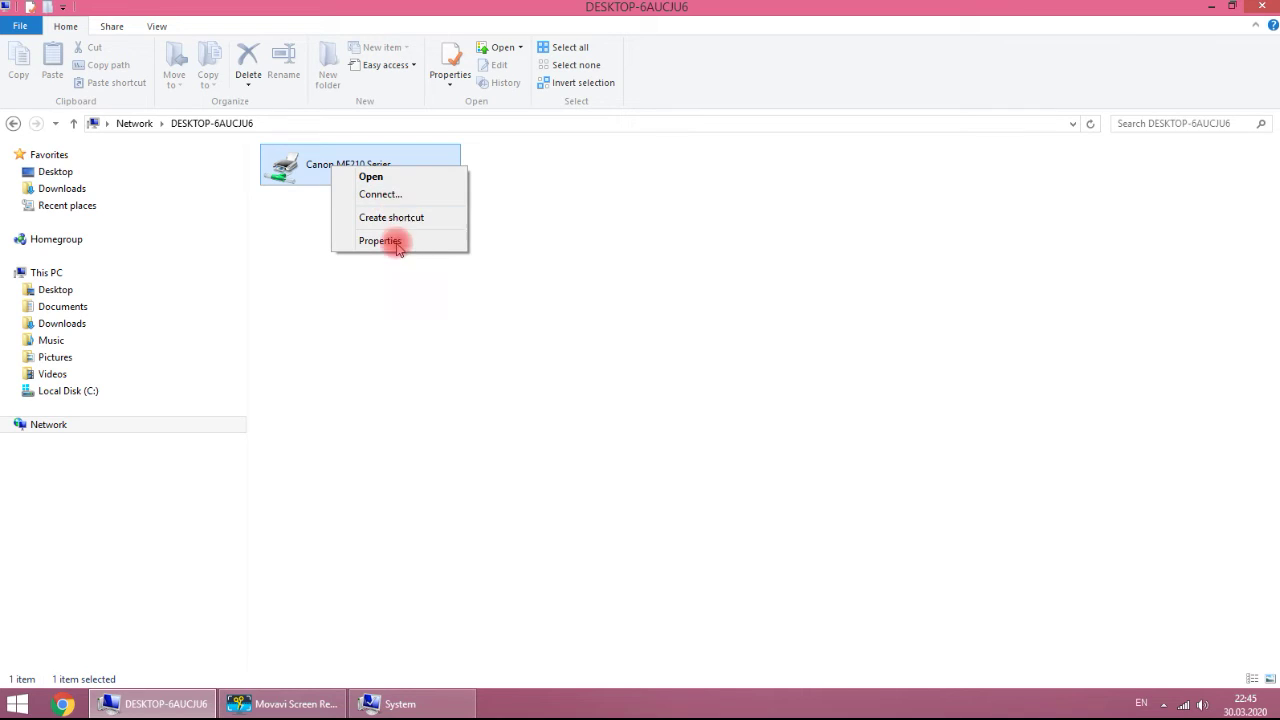
click(429, 314)
click(391, 426)
Open Devices and Printers and check the details of the installed Canon MF210 Series.
click(17, 704)
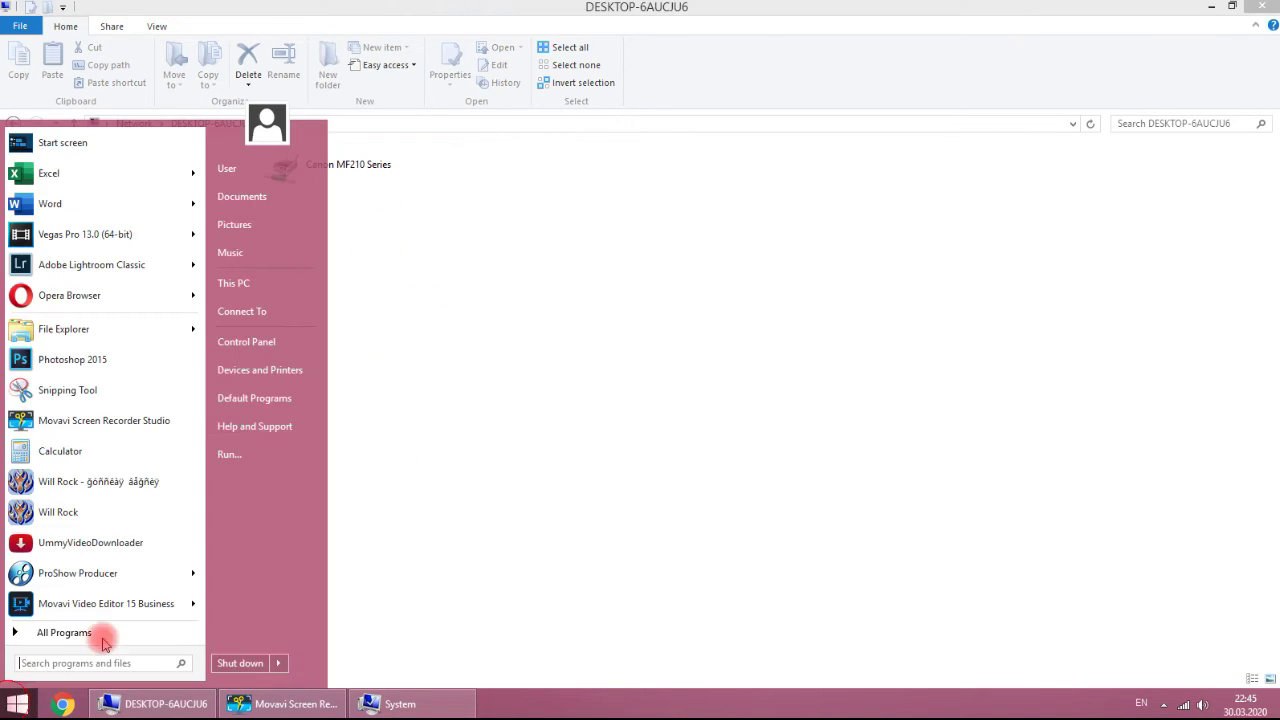
click(262, 368)
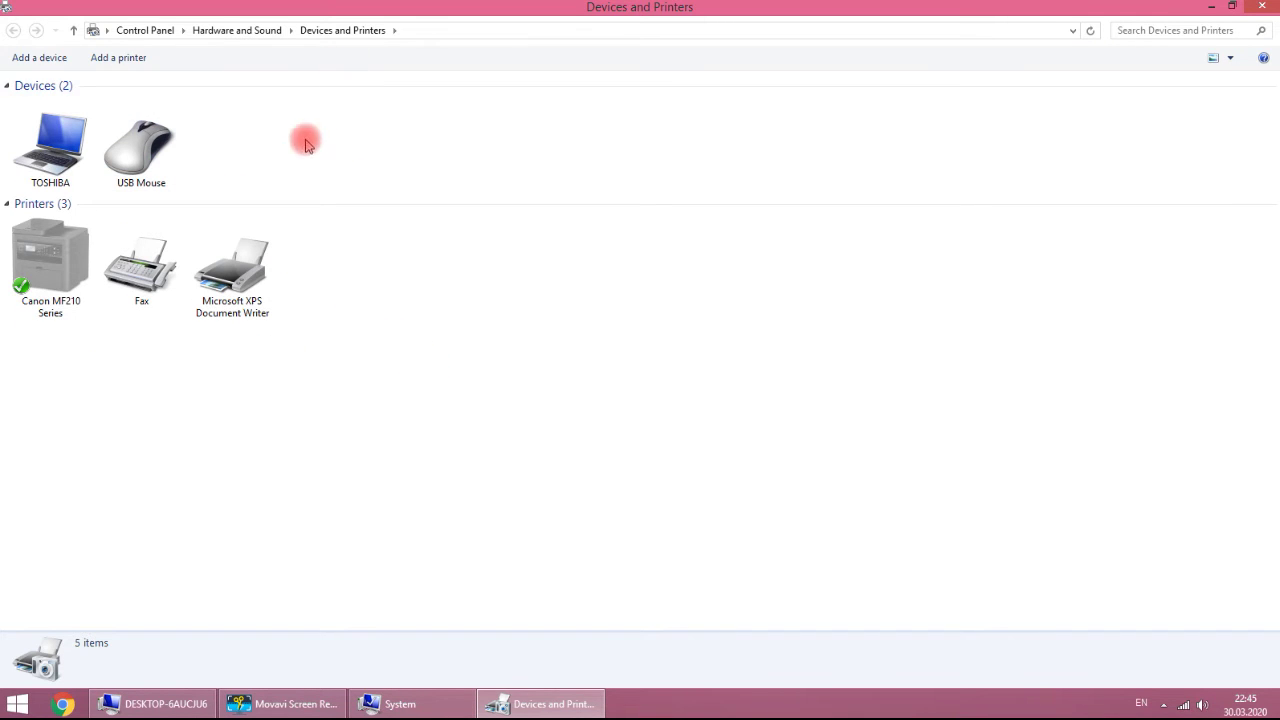
click(55, 262)
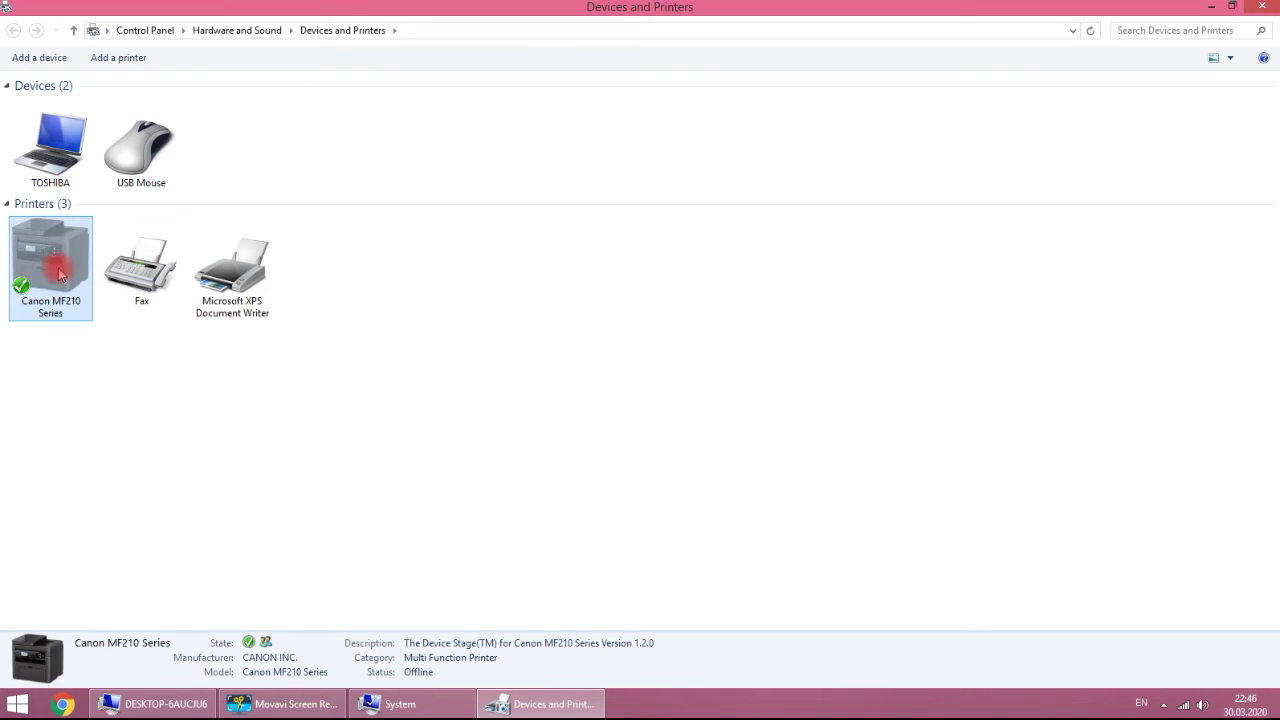
Start adding a printer, choose Canon MF210 Series on DESKTOP-6AUCJU6 in the Add Printer wizard, and cancel.
click(99, 355)
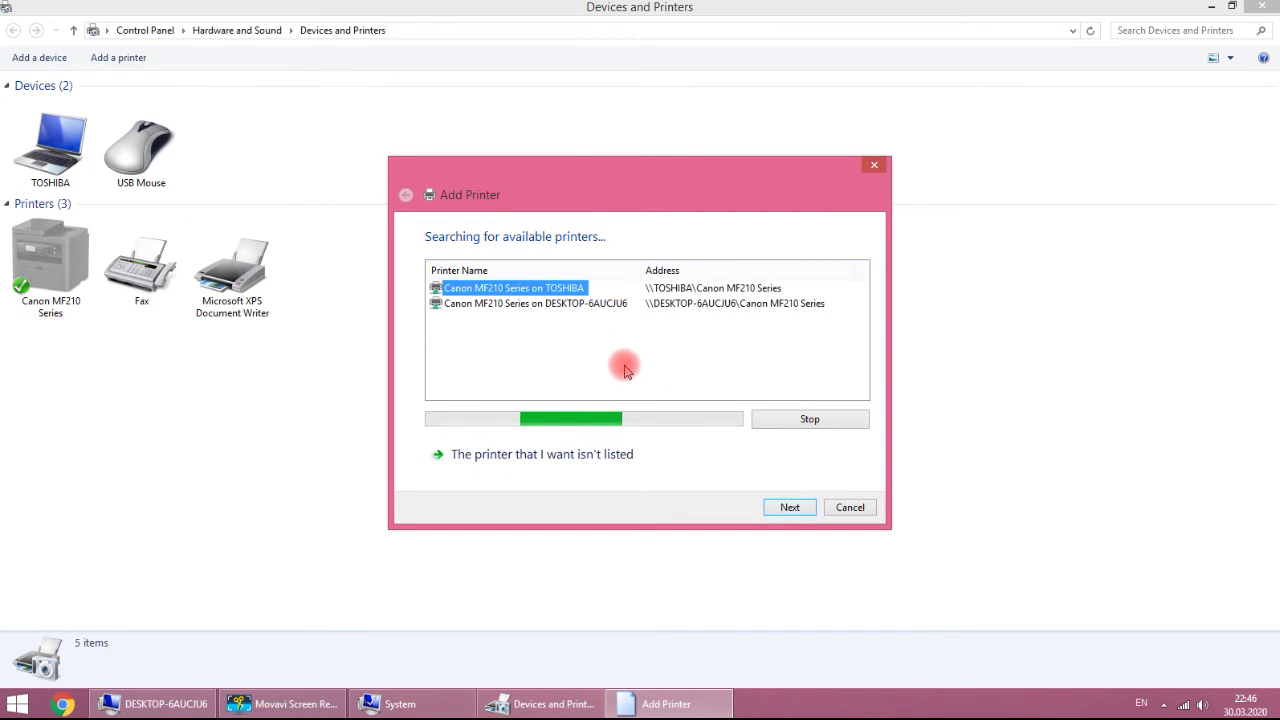
click(573, 303)
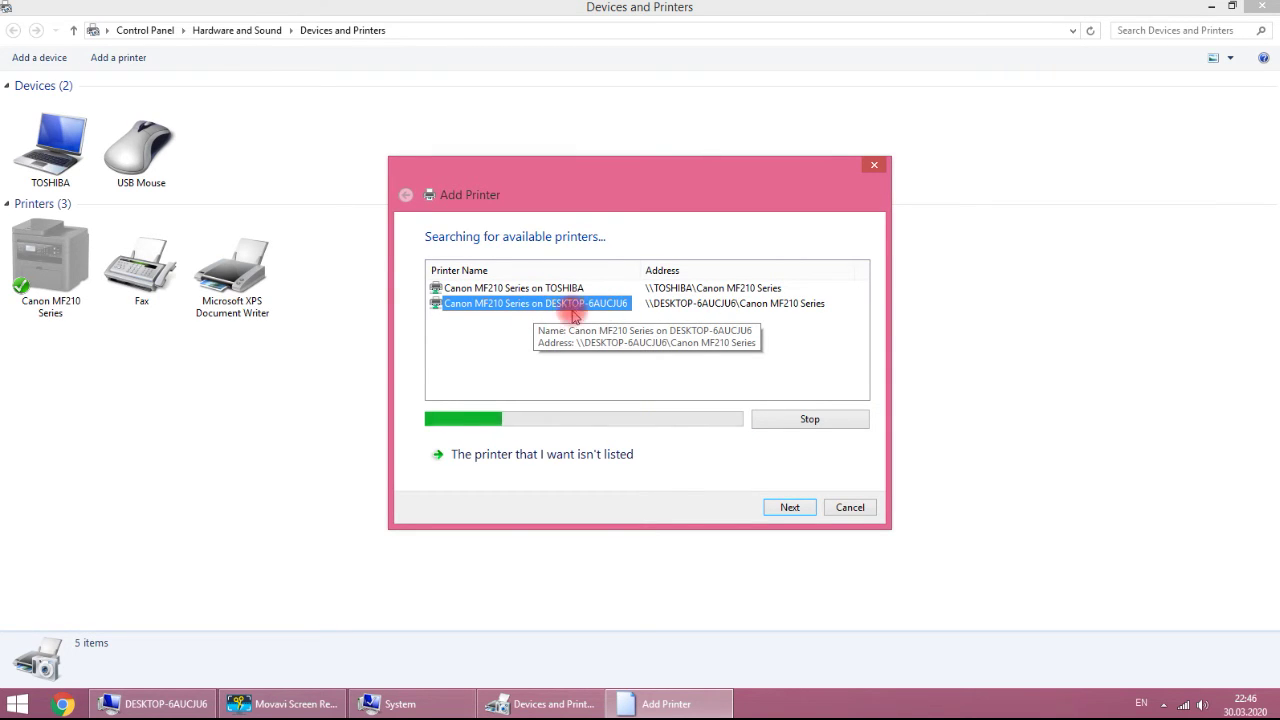
click(847, 508)
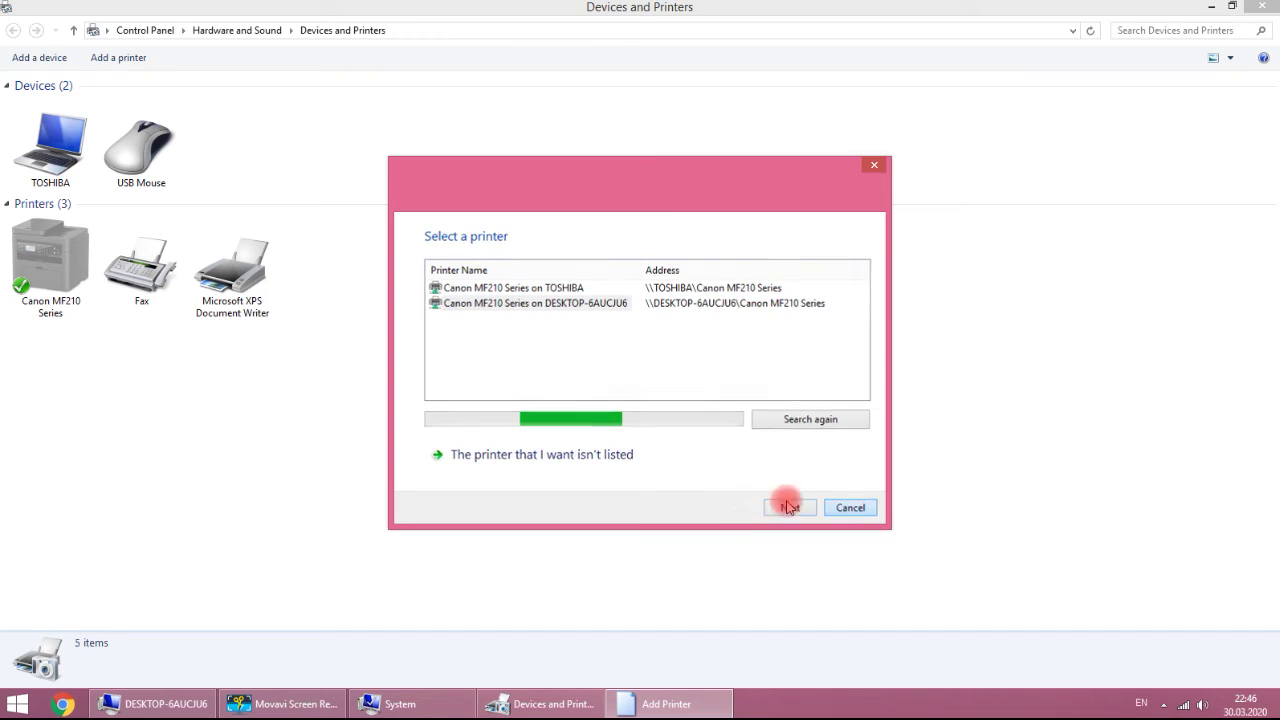
Connect to the Canon MF210 Series printer shared on DESKTOP-6AUCJU6 and approve installing its driver.
click(438, 705)
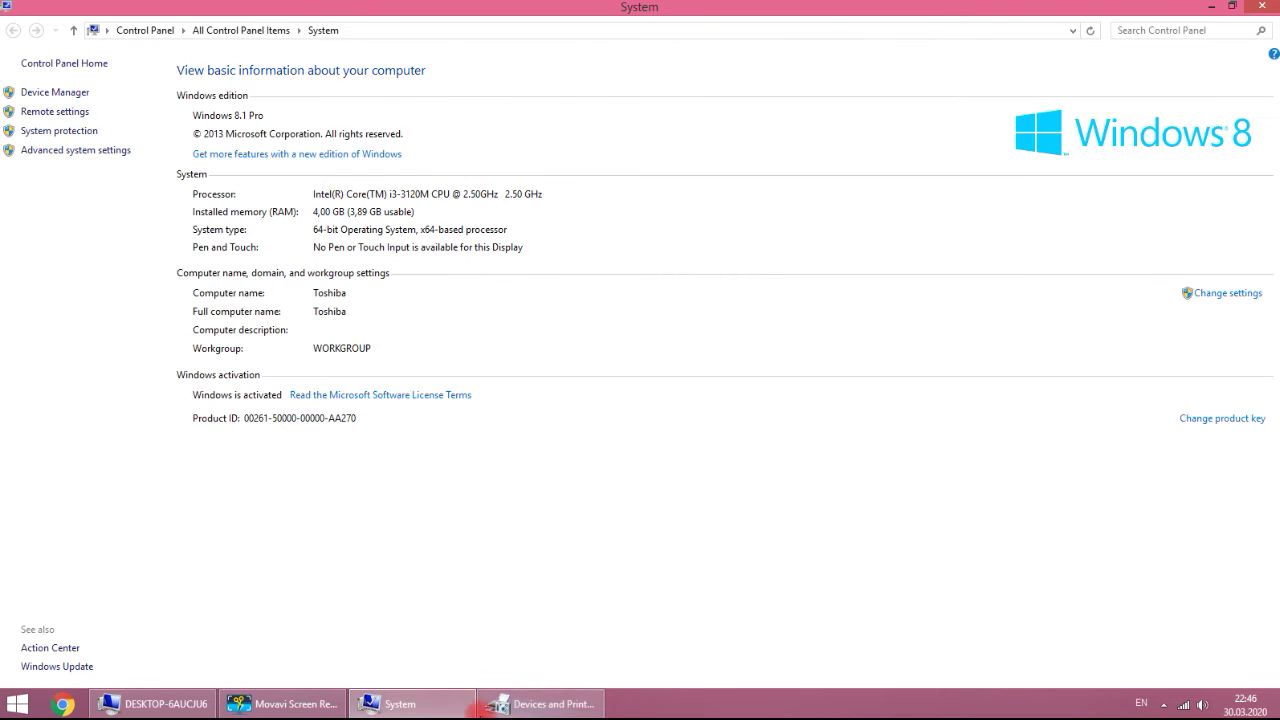
click(160, 704)
click(132, 123)
double_click(368, 190)
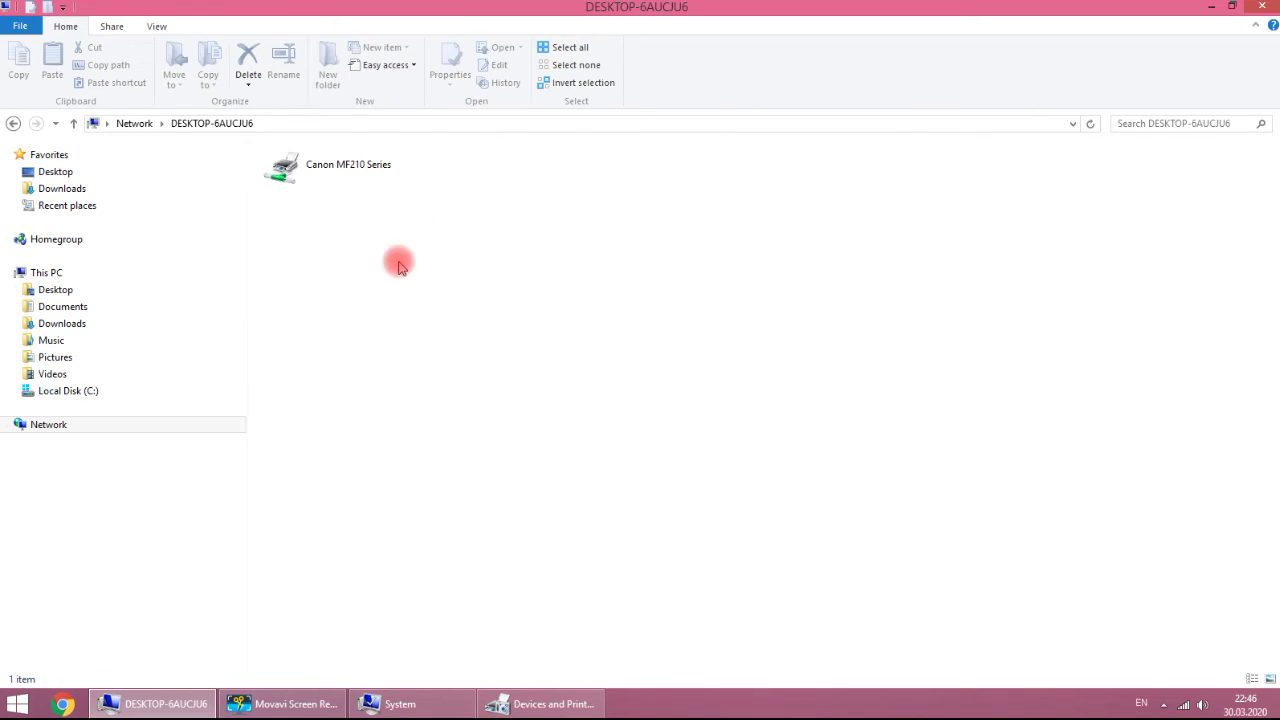
click(323, 169)
right_click(324, 169)
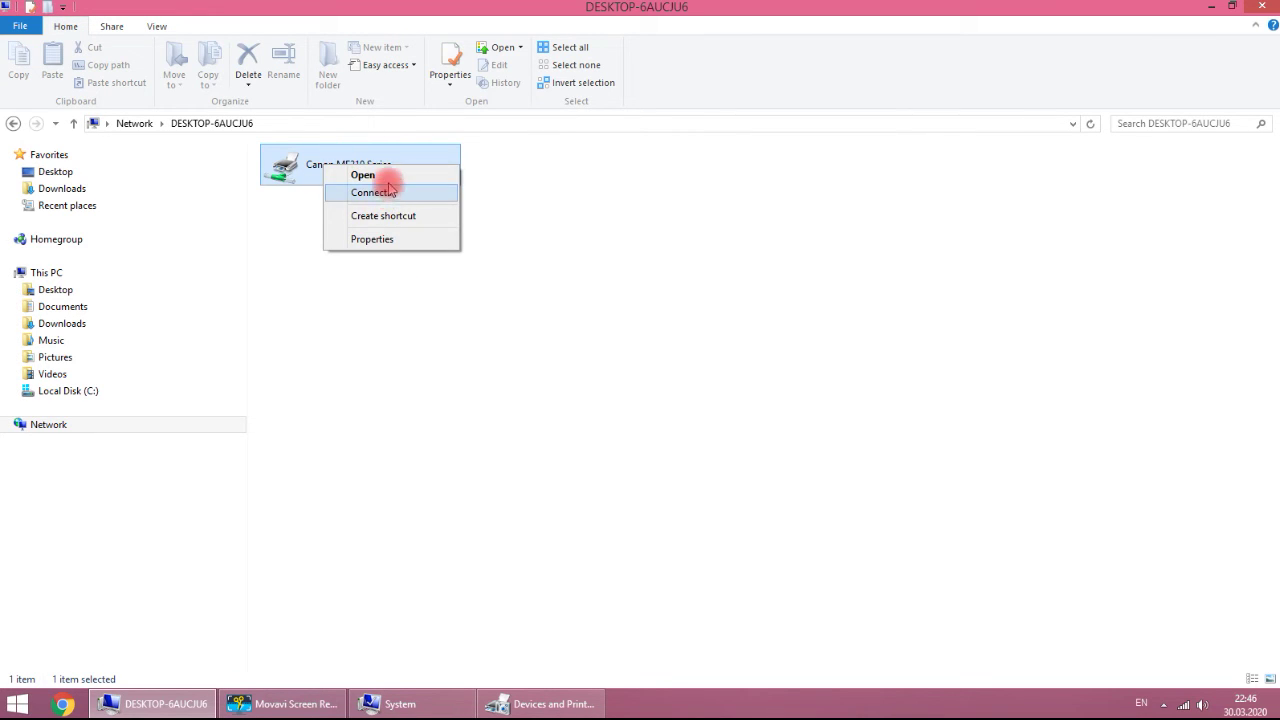
click(390, 192)
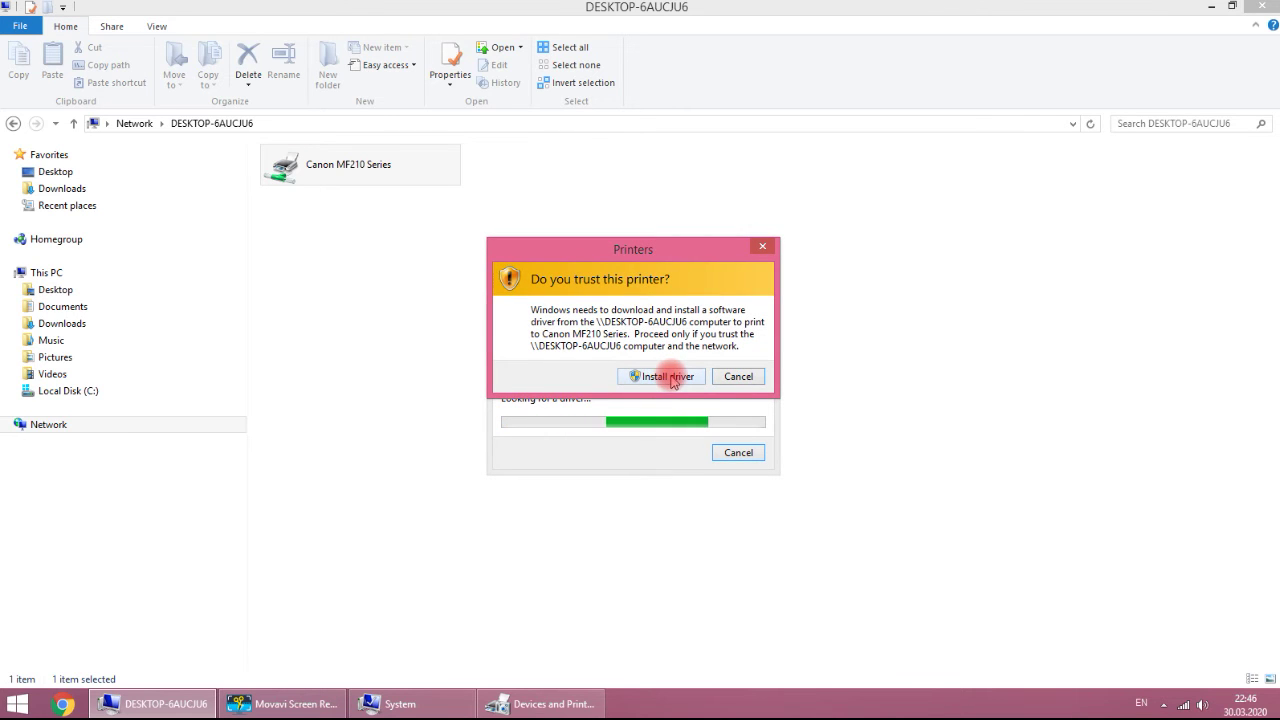
click(675, 380)
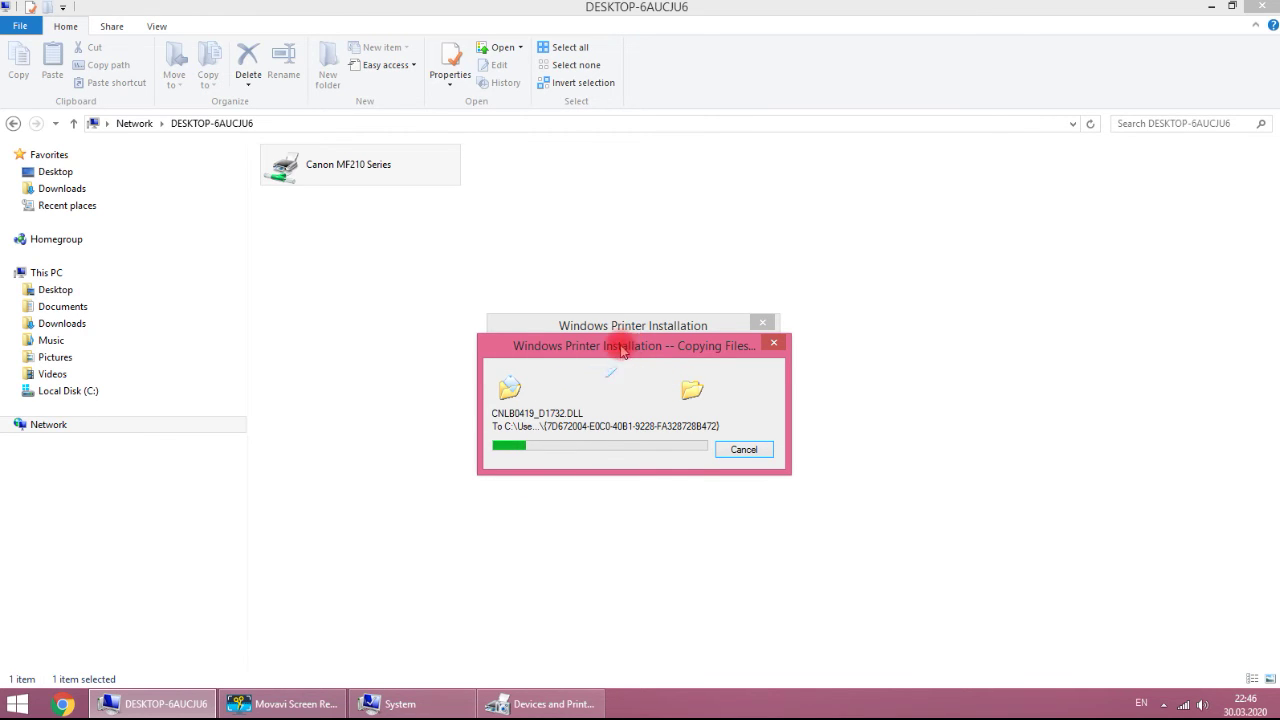
Review the sharing options in the printer properties of the Canon MF210 Series in Devices and Printers.
click(400, 704)
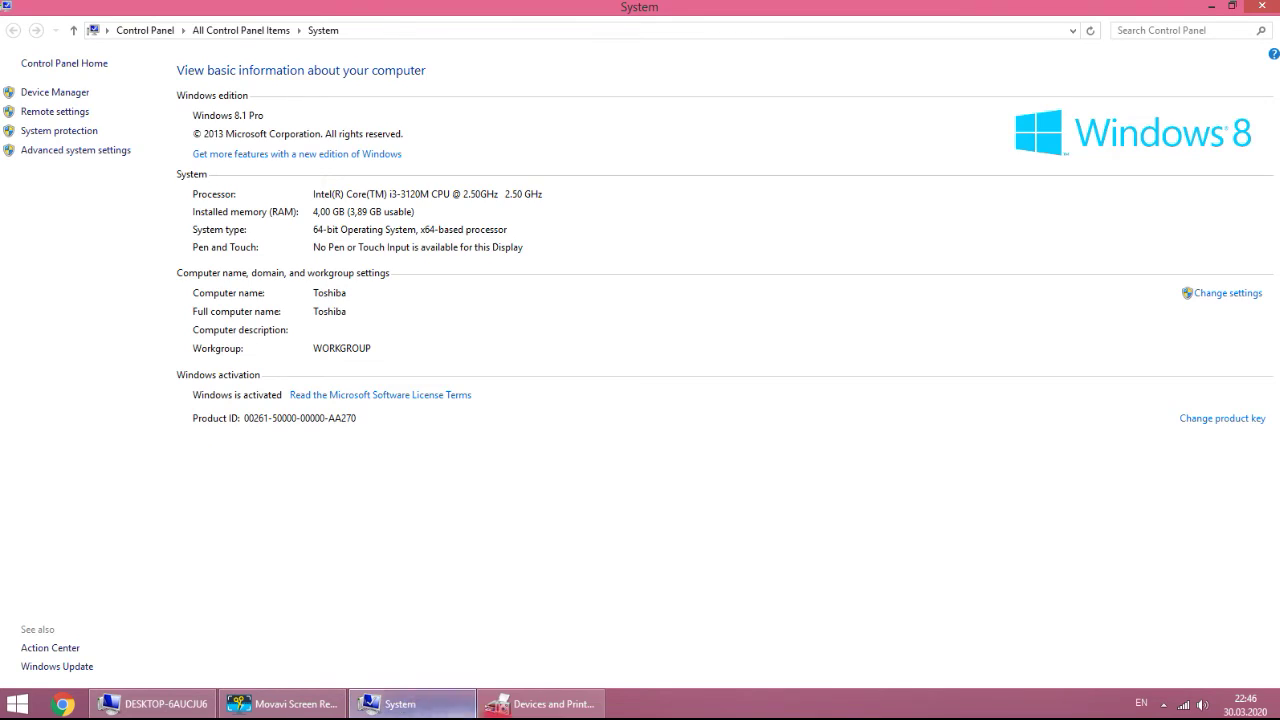
click(488, 706)
click(50, 275)
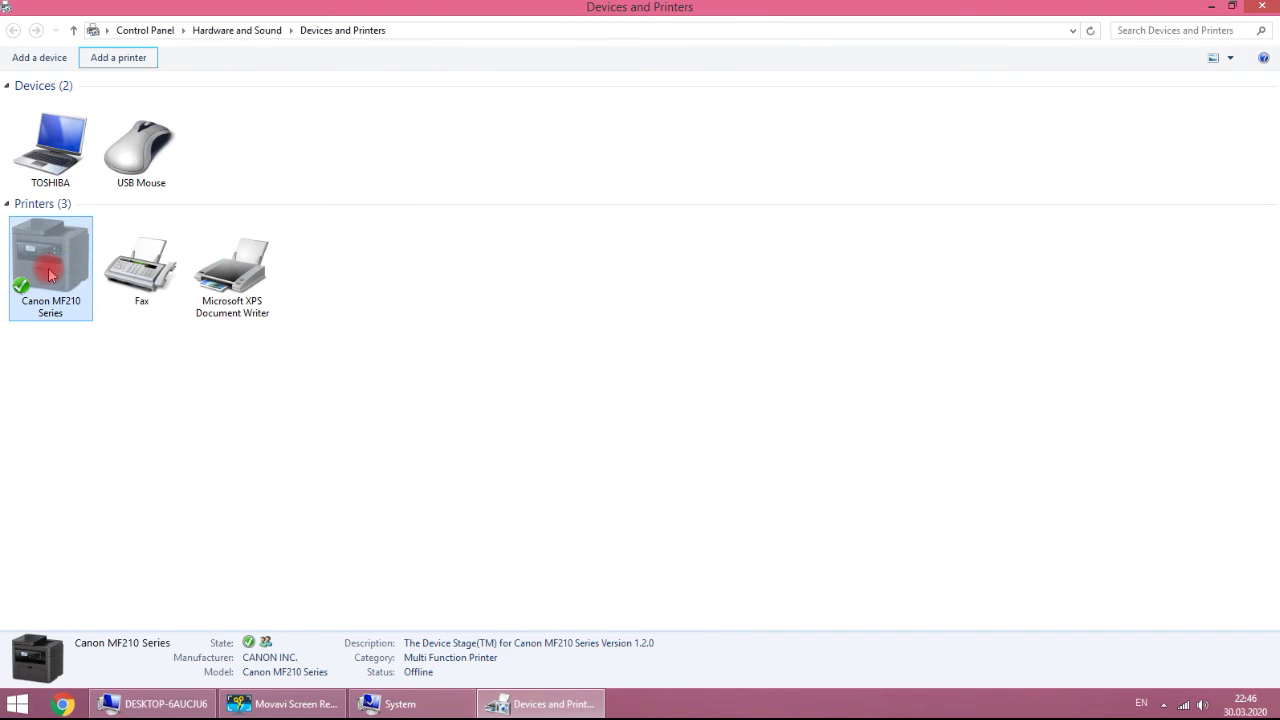
right_click(49, 270)
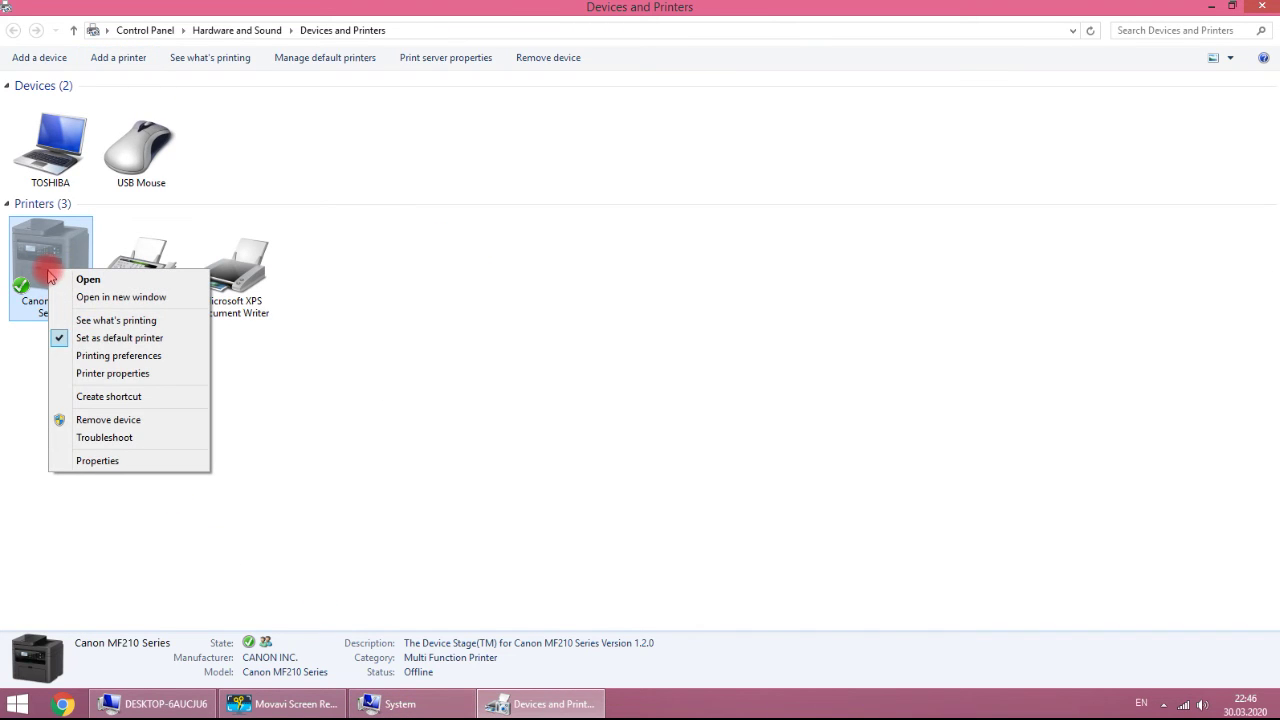
click(139, 458)
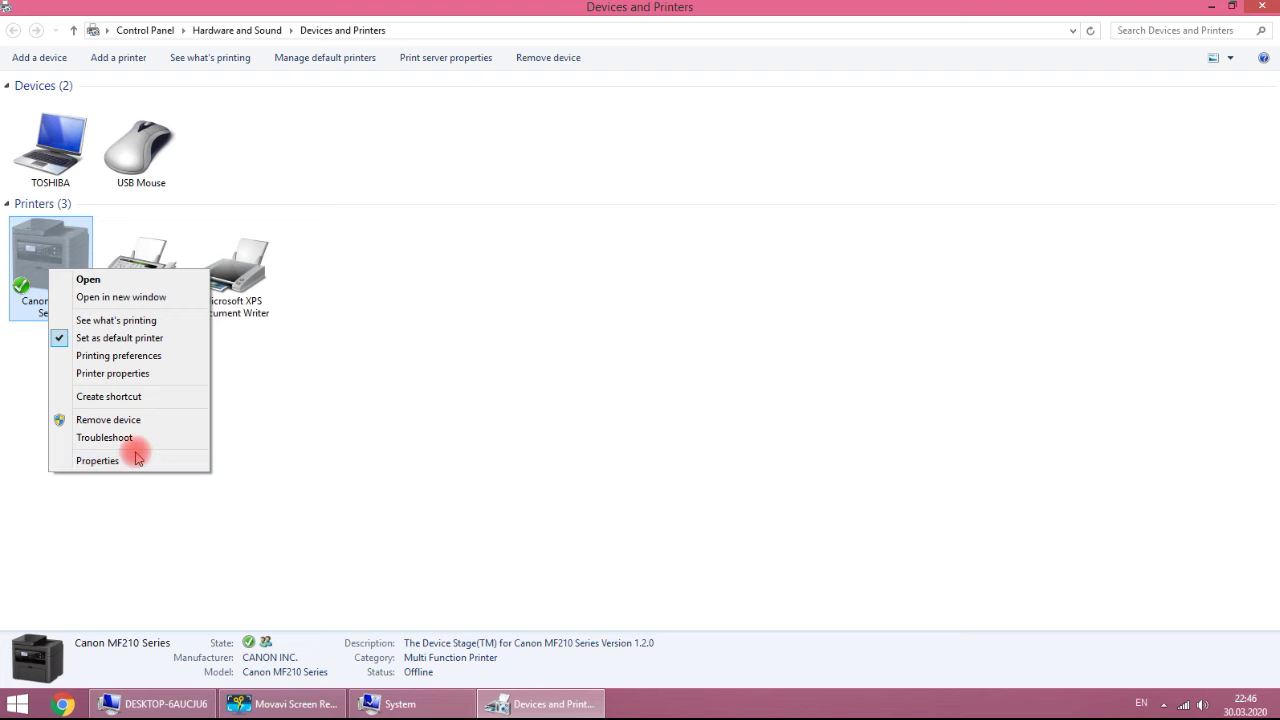
click(122, 374)
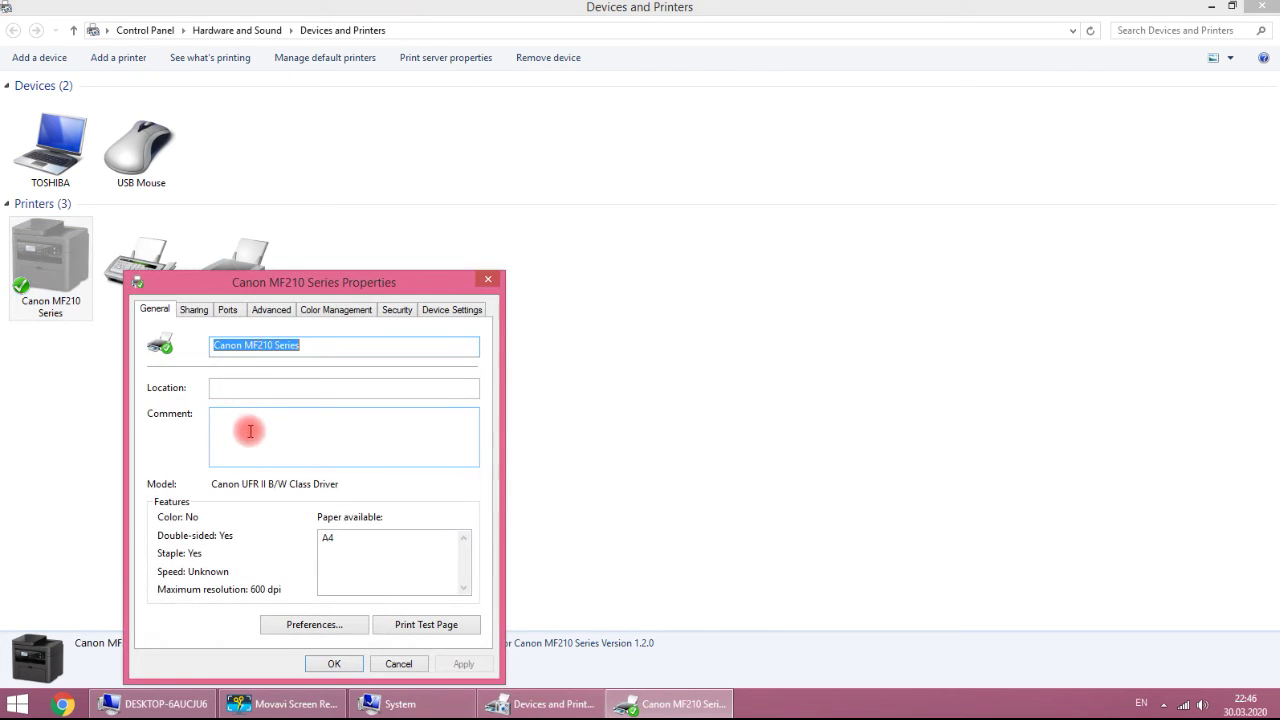
click(193, 309)
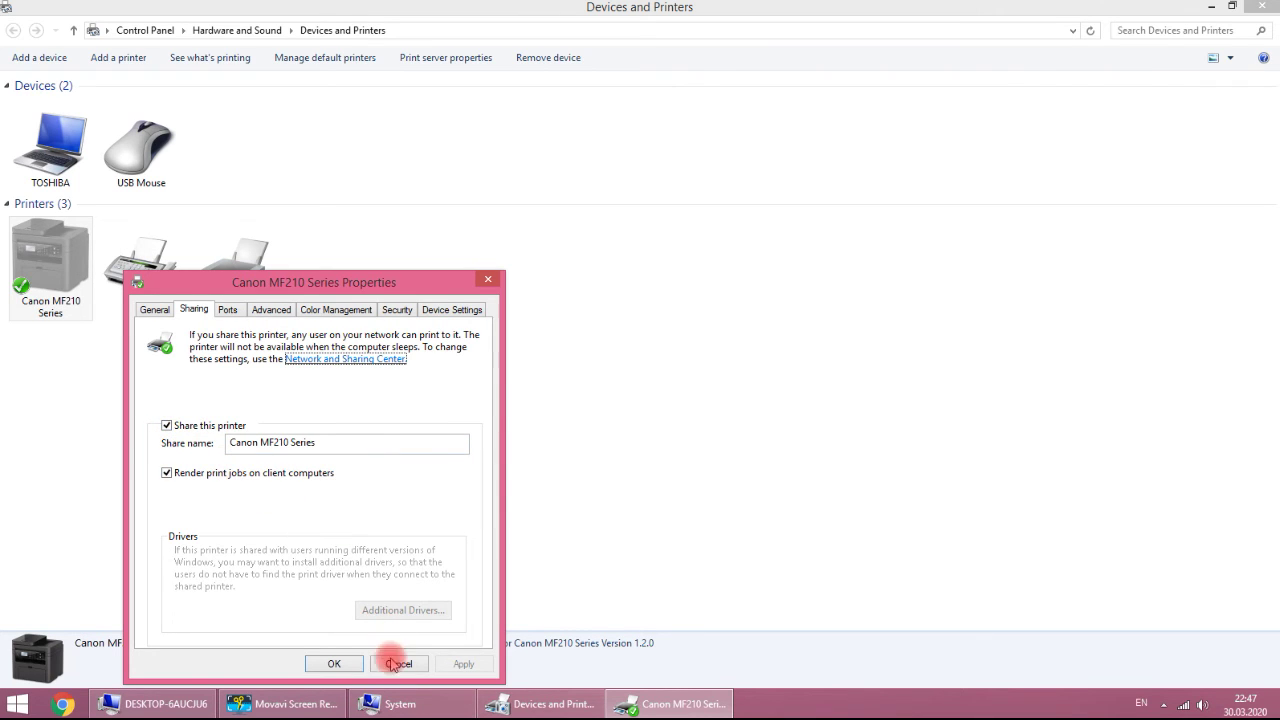
Turn off sharing for the Canon MF210 Series, discard the change by cancelling the properties, and deselect the printer.
click(167, 425)
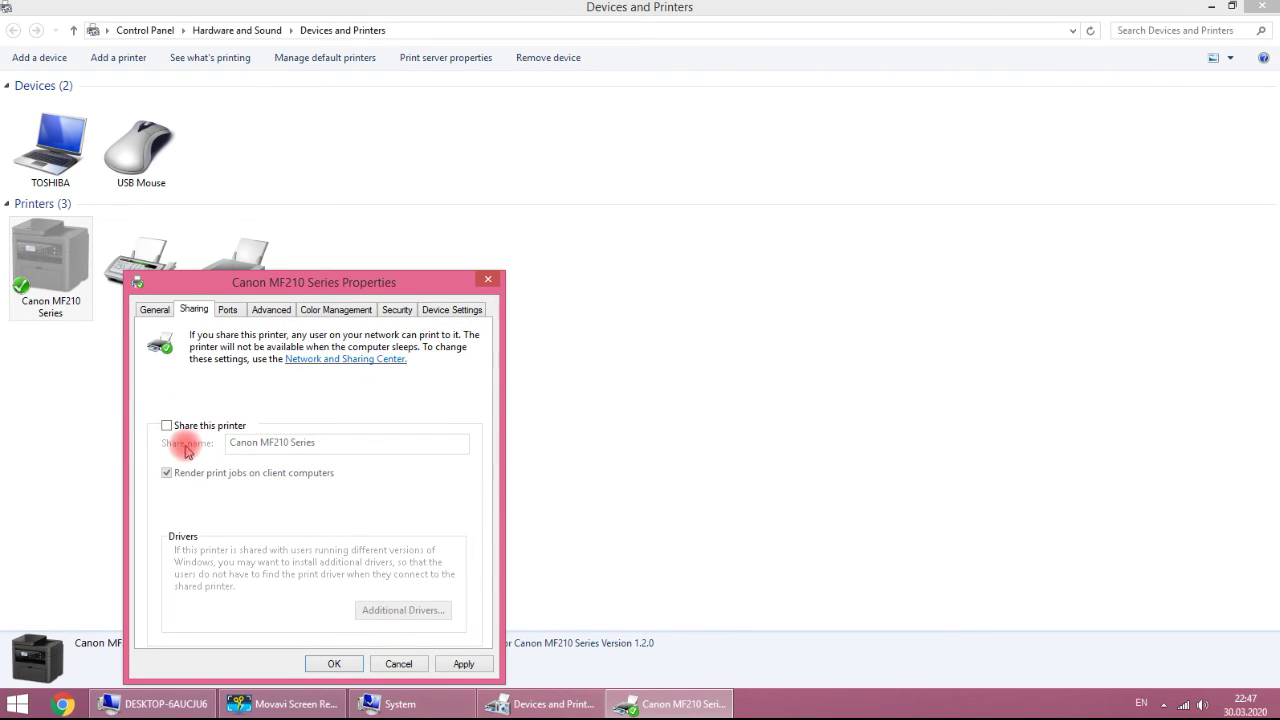
click(396, 663)
click(229, 380)
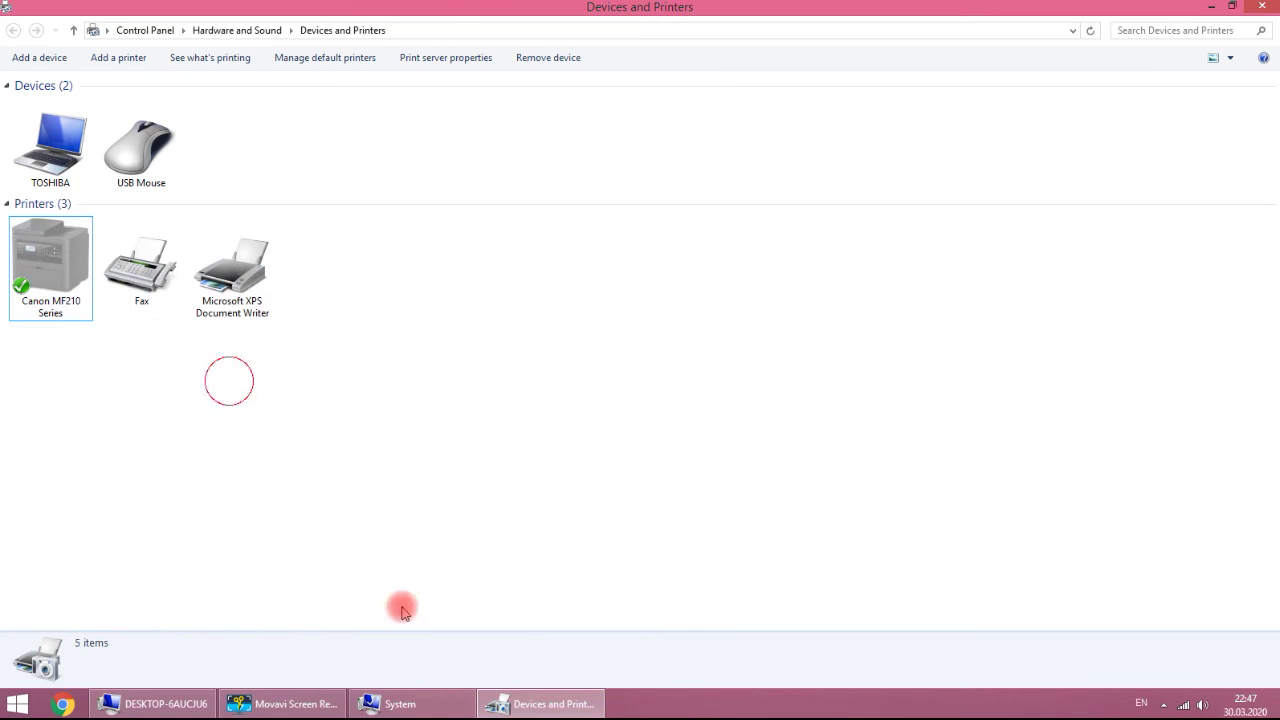
Return to the DESKTOP-6AUCJU6 network window and wait for the Canon MF210 Series installation to finish.
click(520, 704)
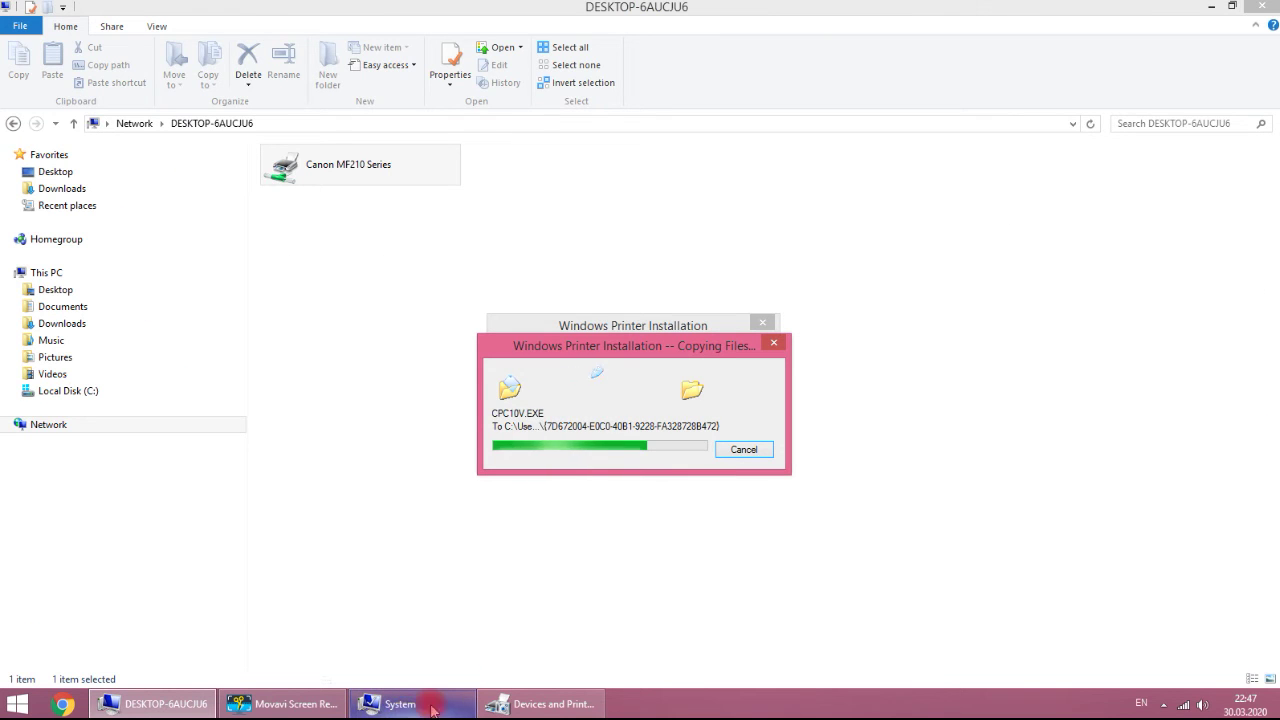
click(350, 174)
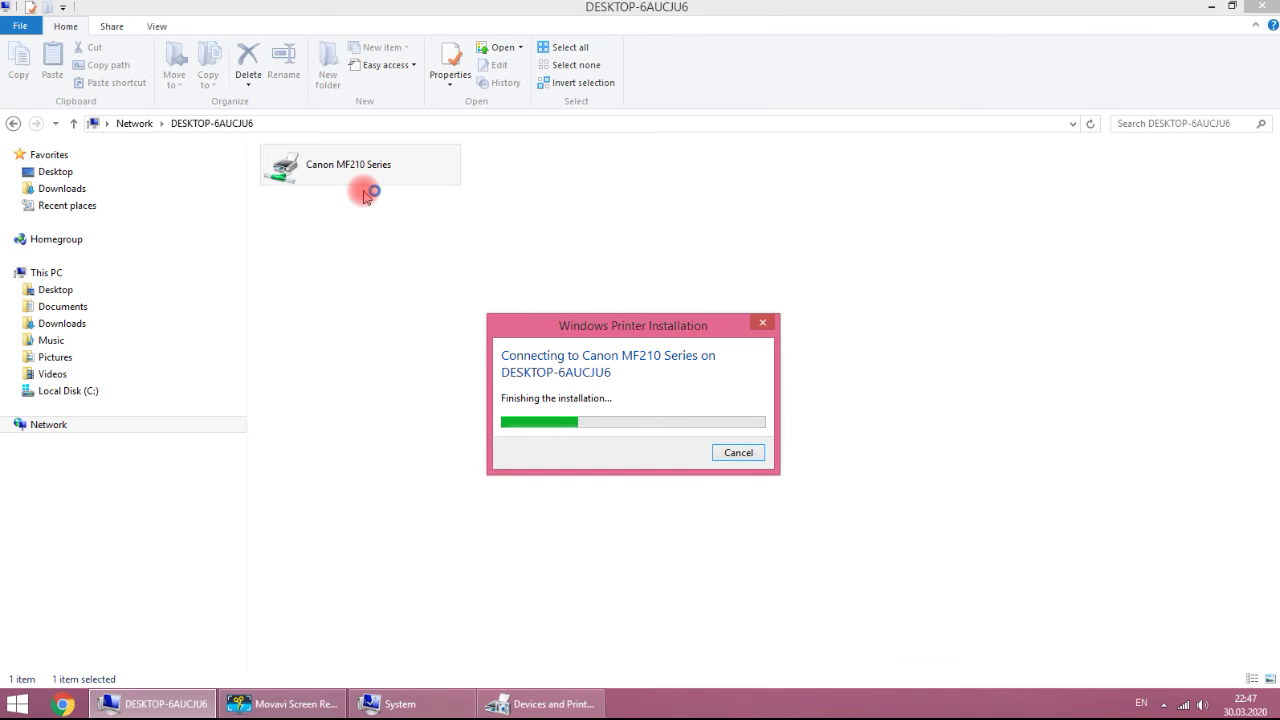
click(480, 375)
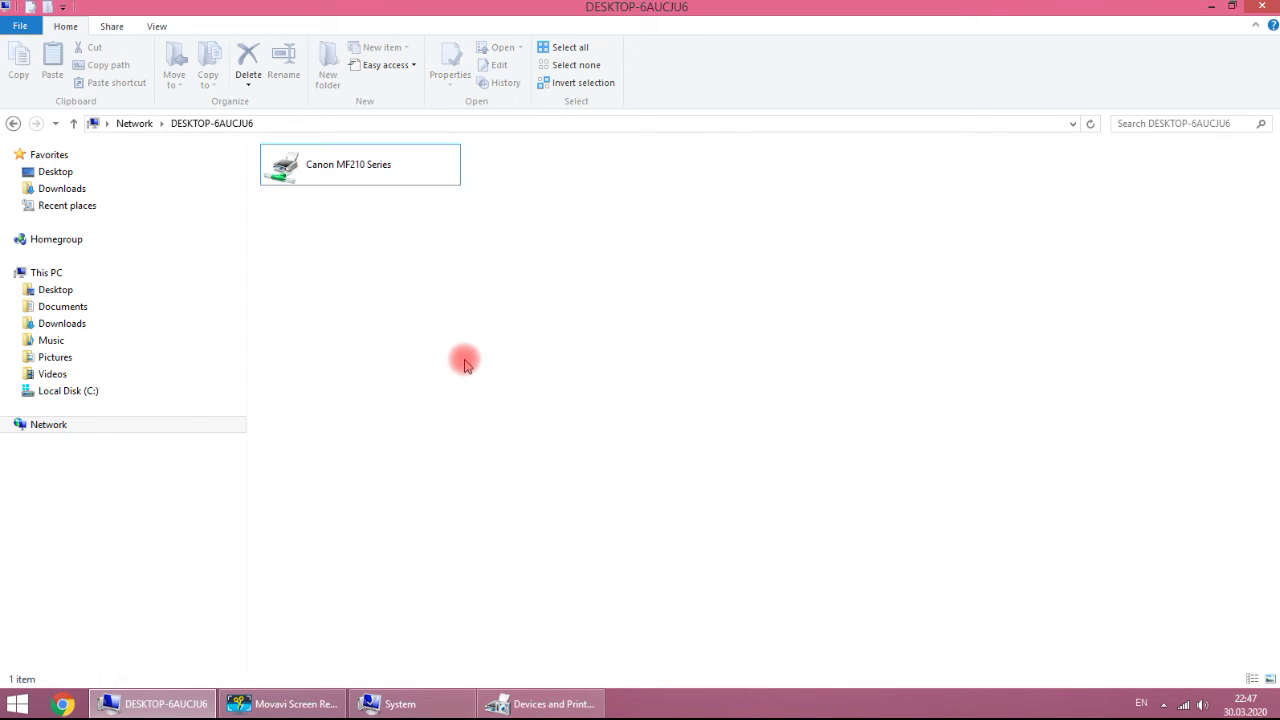
Reopen Devices and Printers, select the Canon MF210 Series on DESKTOP-6AUCJU6, and maximize the window.
click(395, 706)
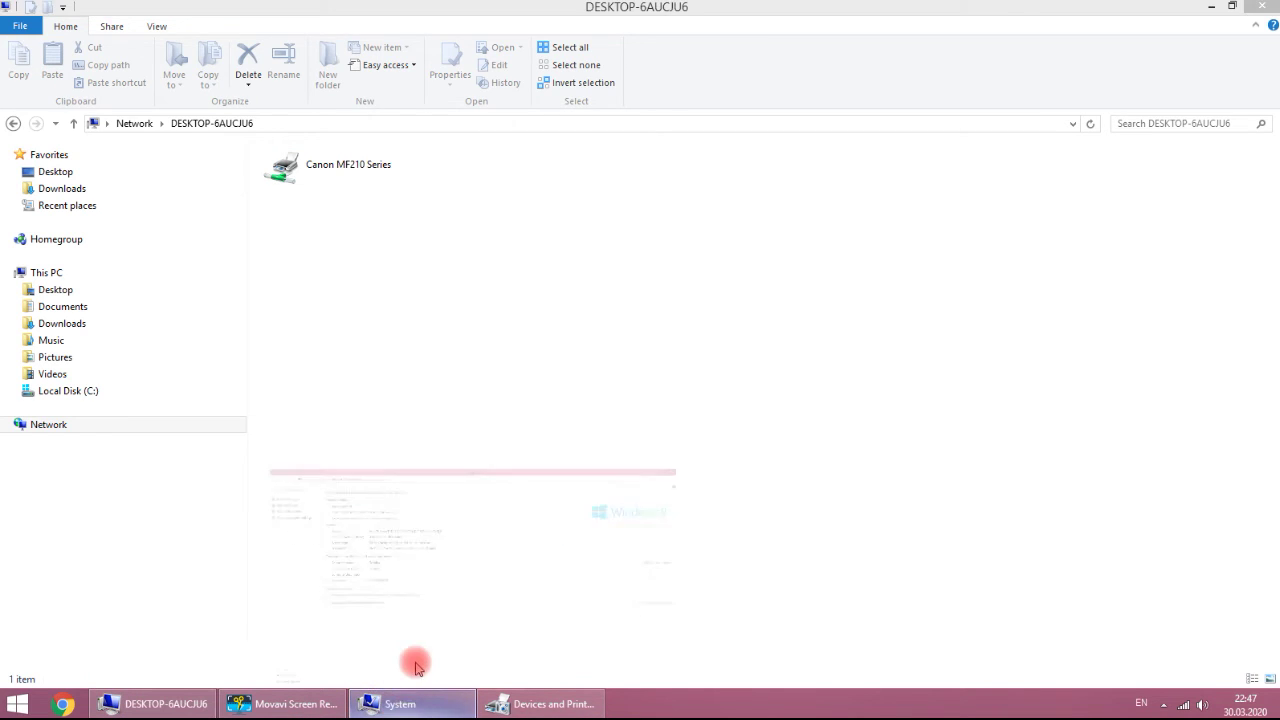
click(25, 705)
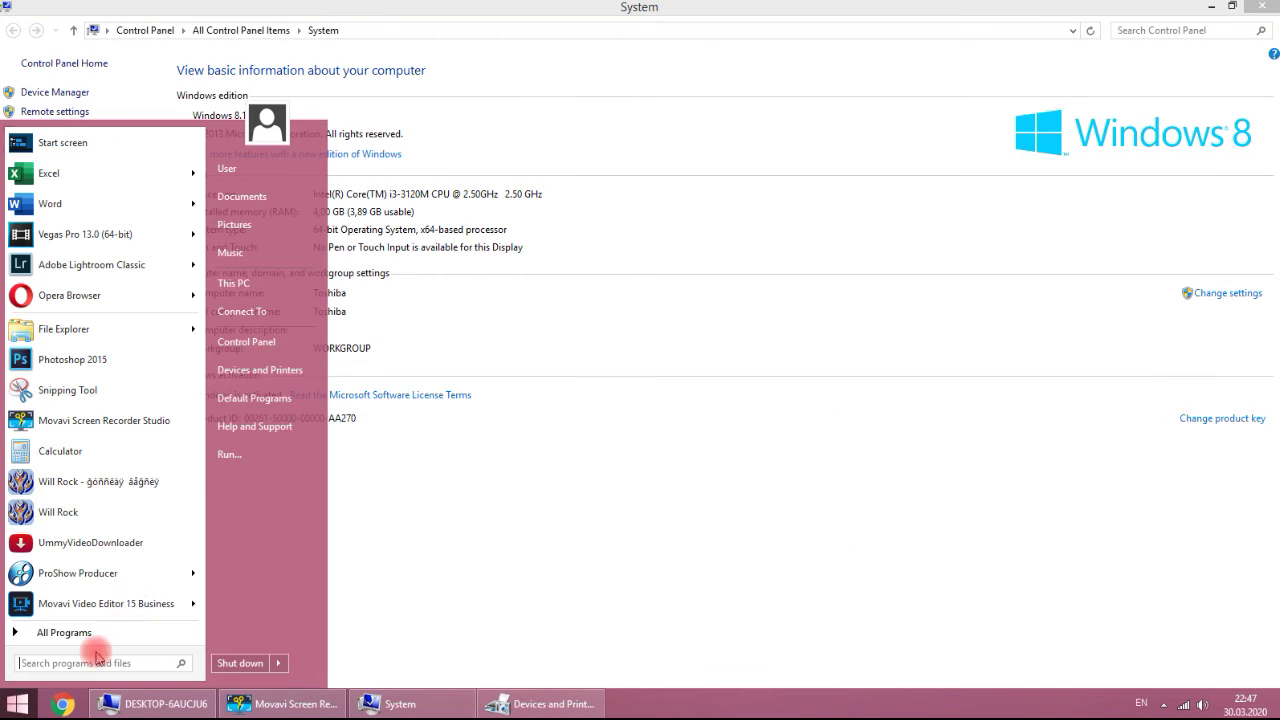
click(282, 369)
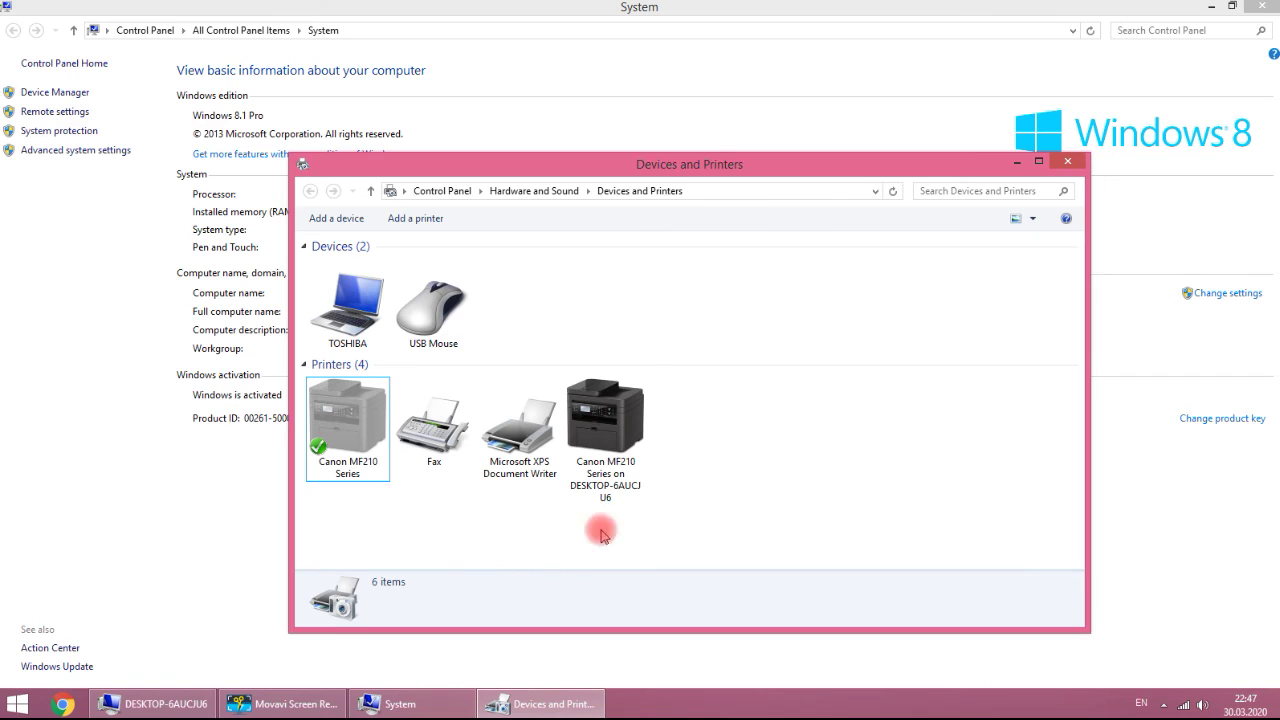
click(606, 460)
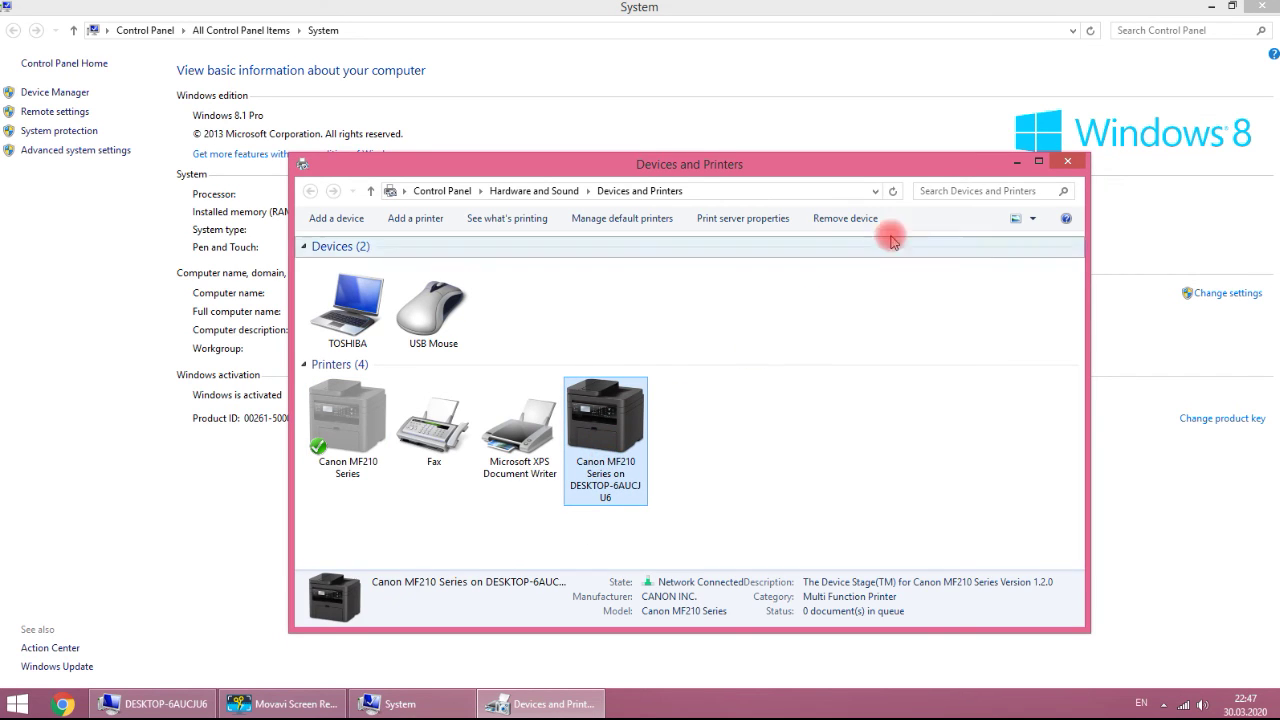
click(1039, 161)
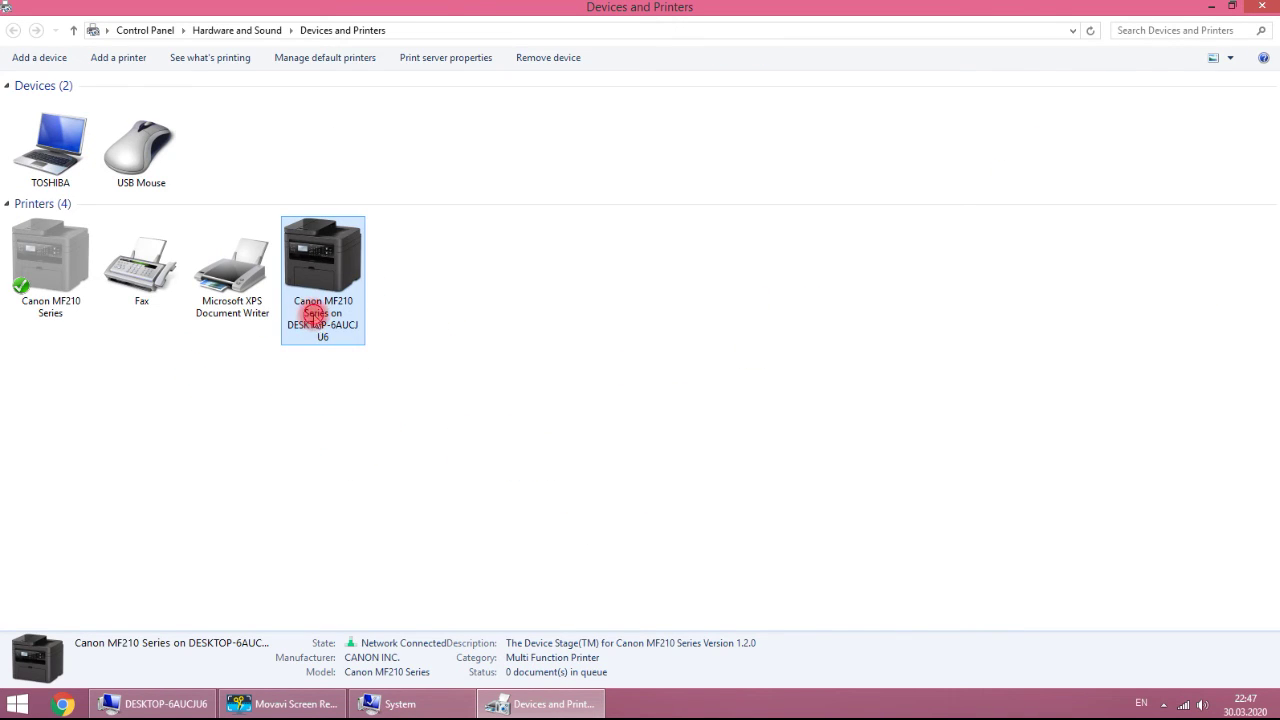
Compare the status details of the local Canon MF210 Series with those of the one on DESKTOP-6AUCJU6.
click(400, 406)
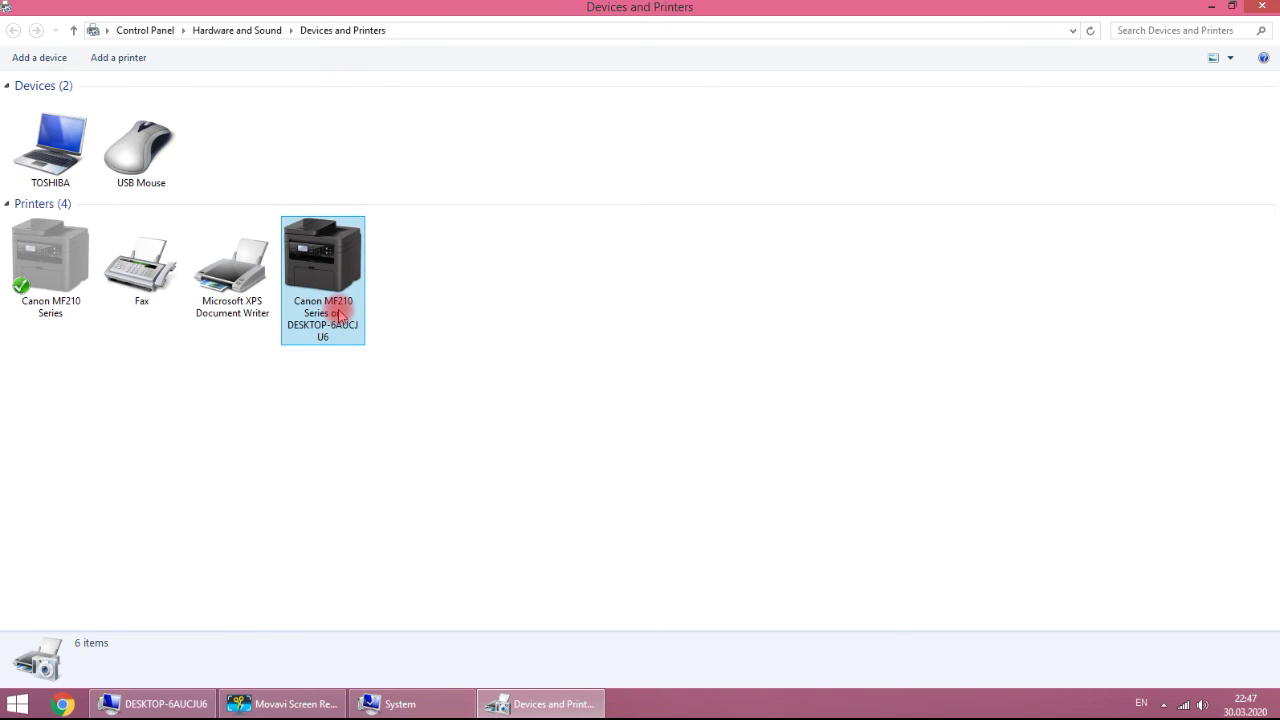
click(60, 295)
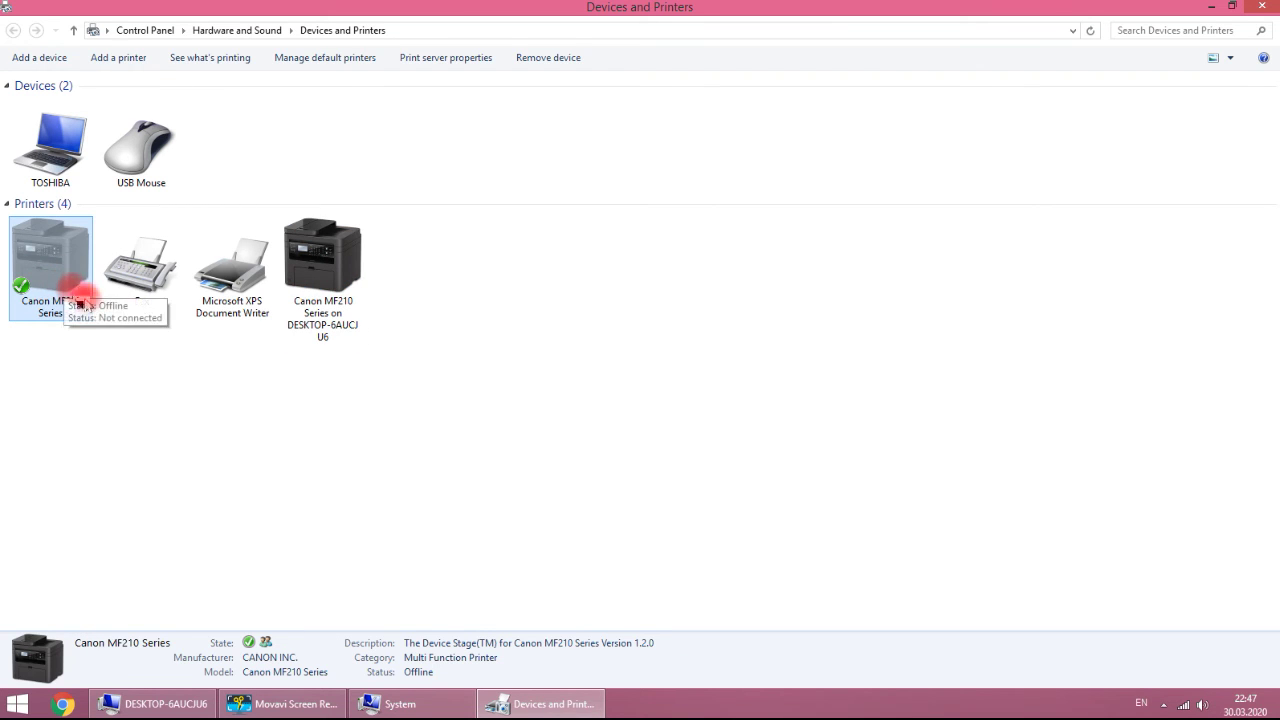
click(330, 292)
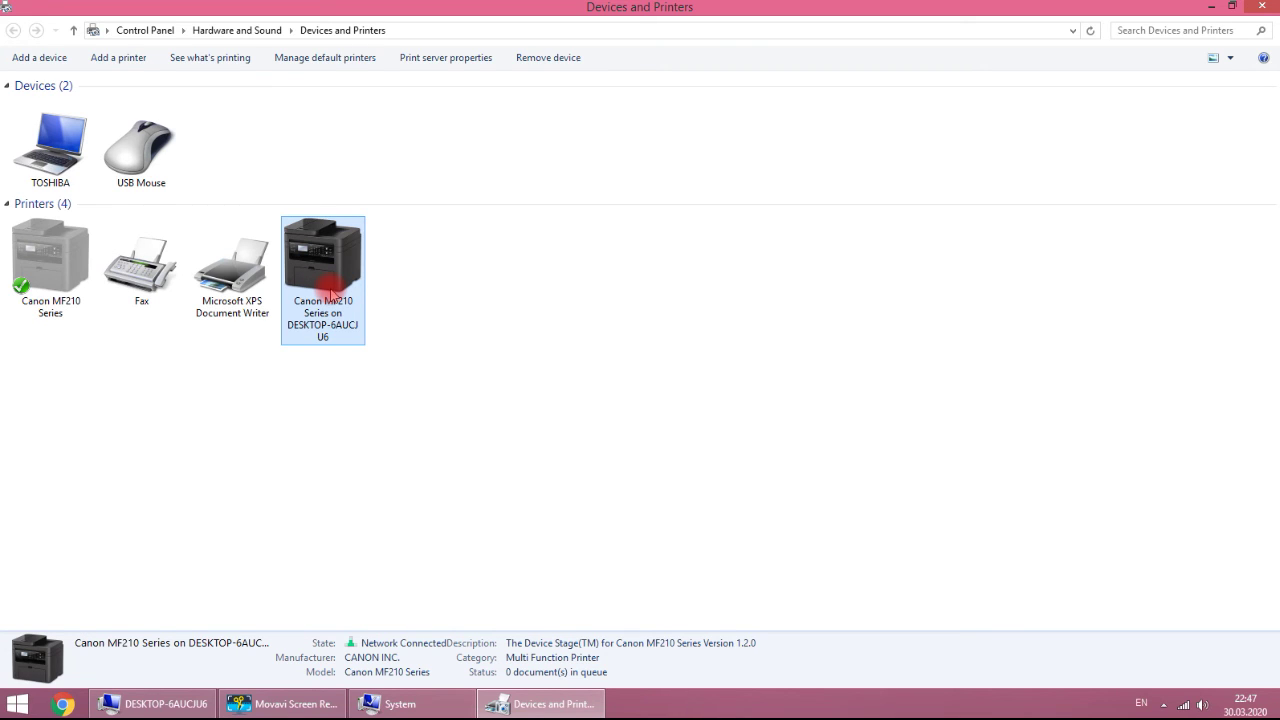
click(74, 314)
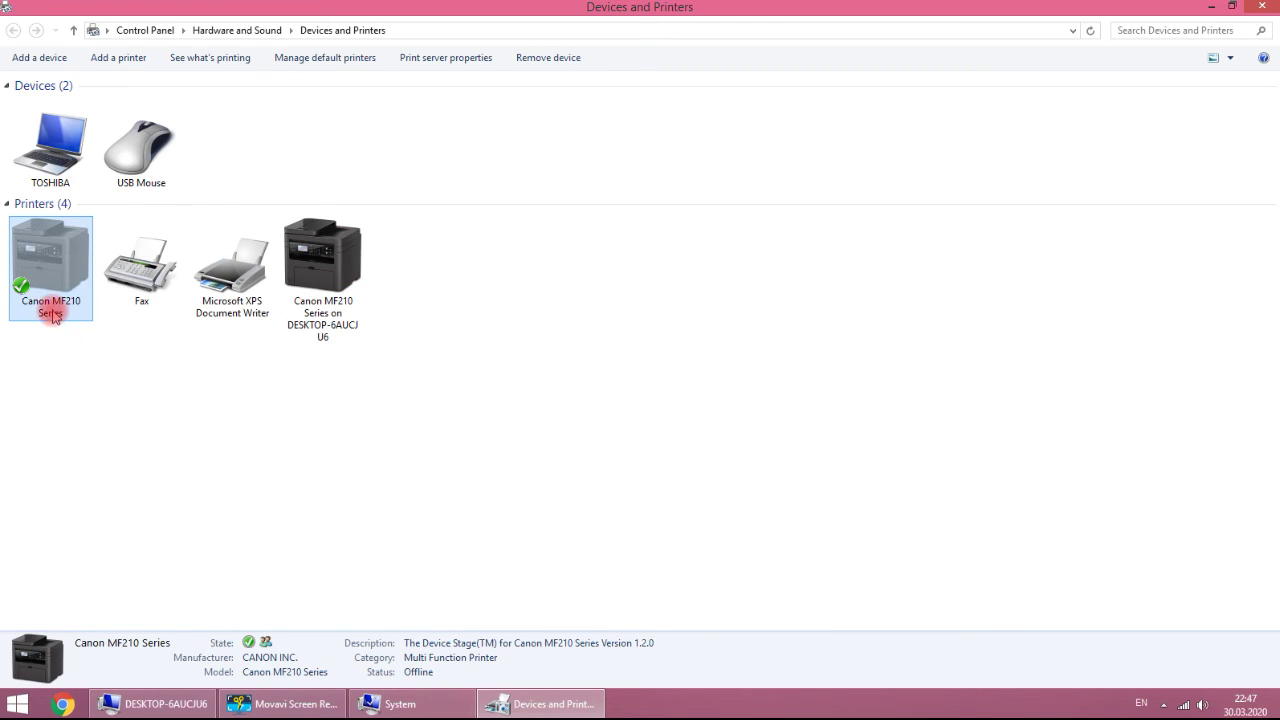
mouse_move(55, 305)
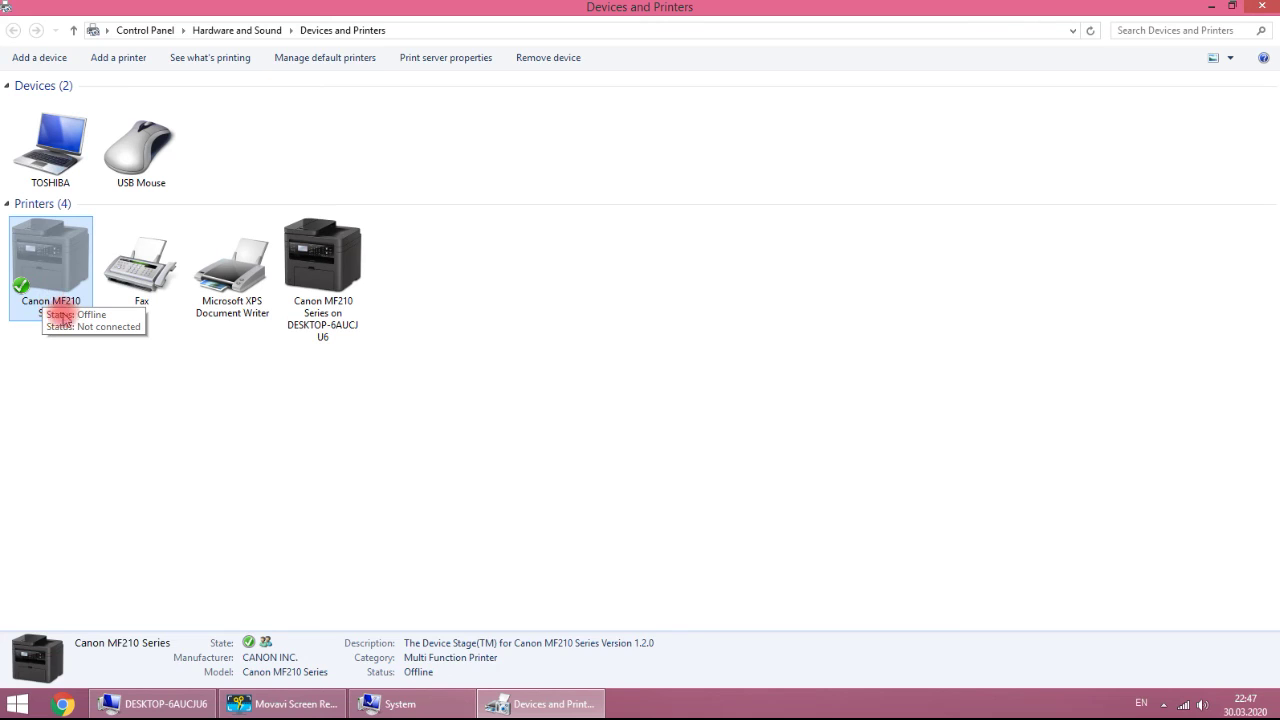
click(94, 409)
click(92, 318)
ctrl+click(312, 303)
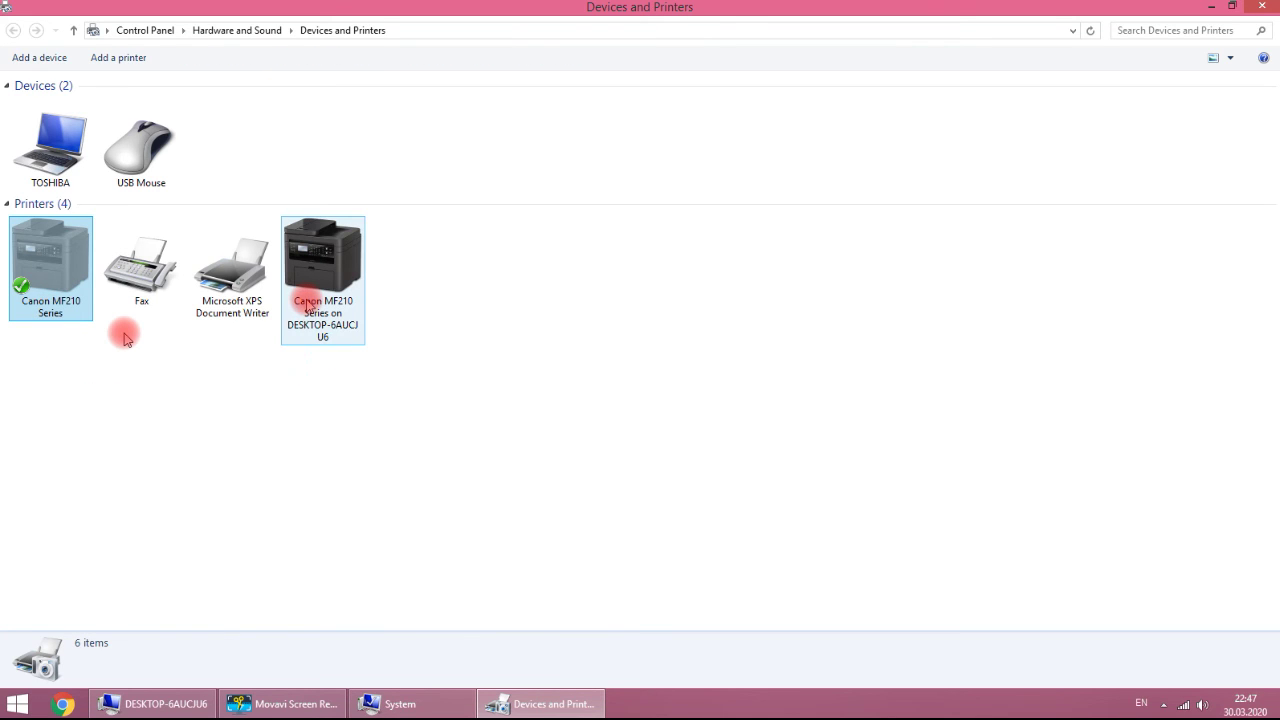
Set the Canon MF210 Series on DESKTOP-6AUCJU6 as the default printer.
click(314, 322)
right_click(314, 326)
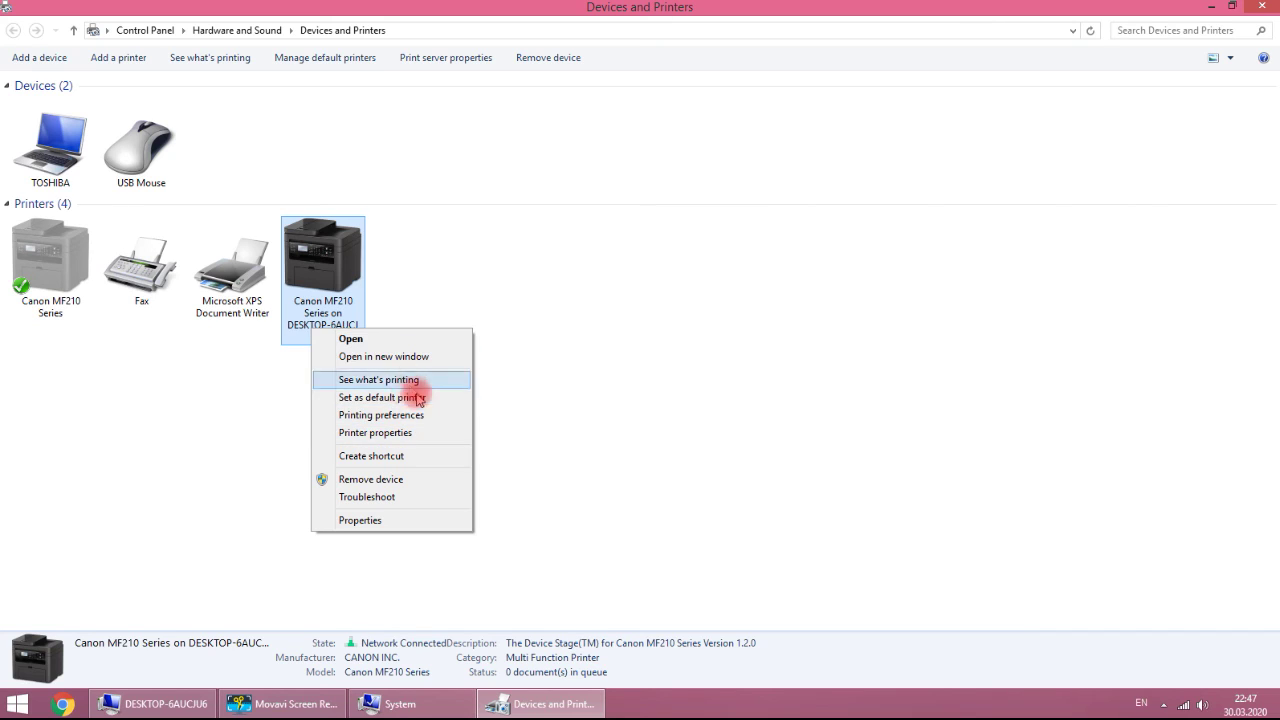
click(417, 398)
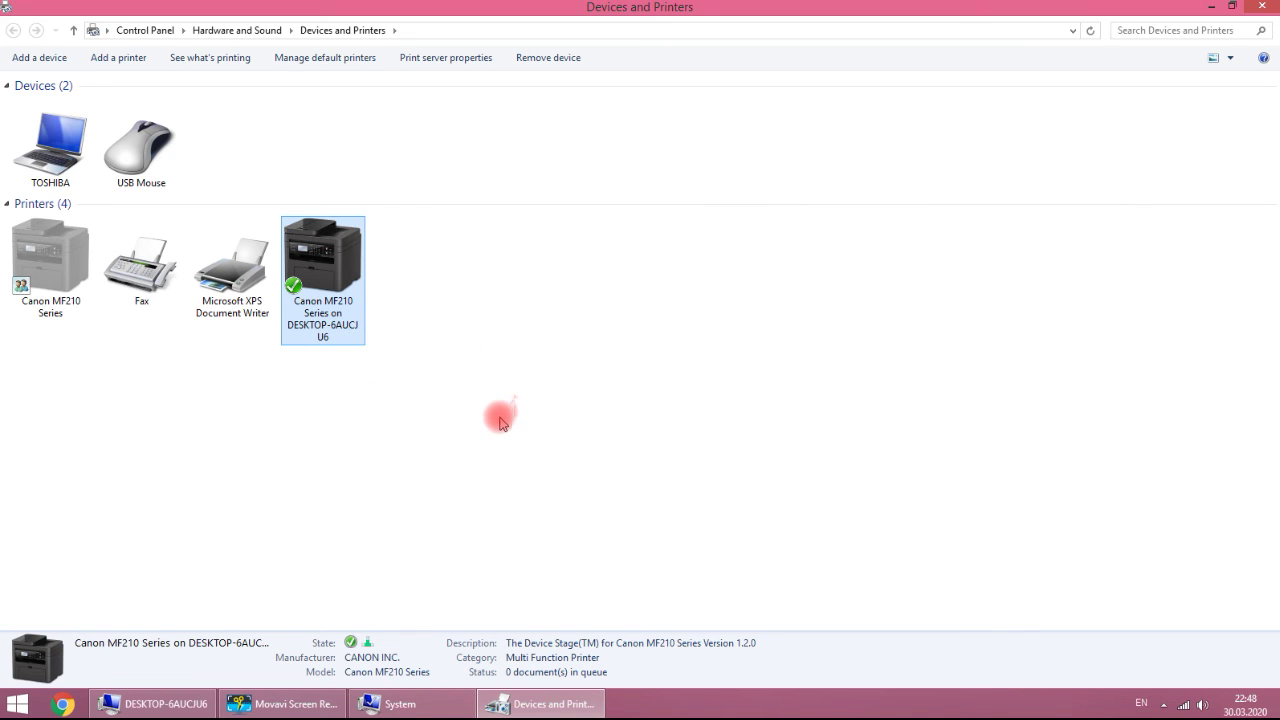
click(474, 436)
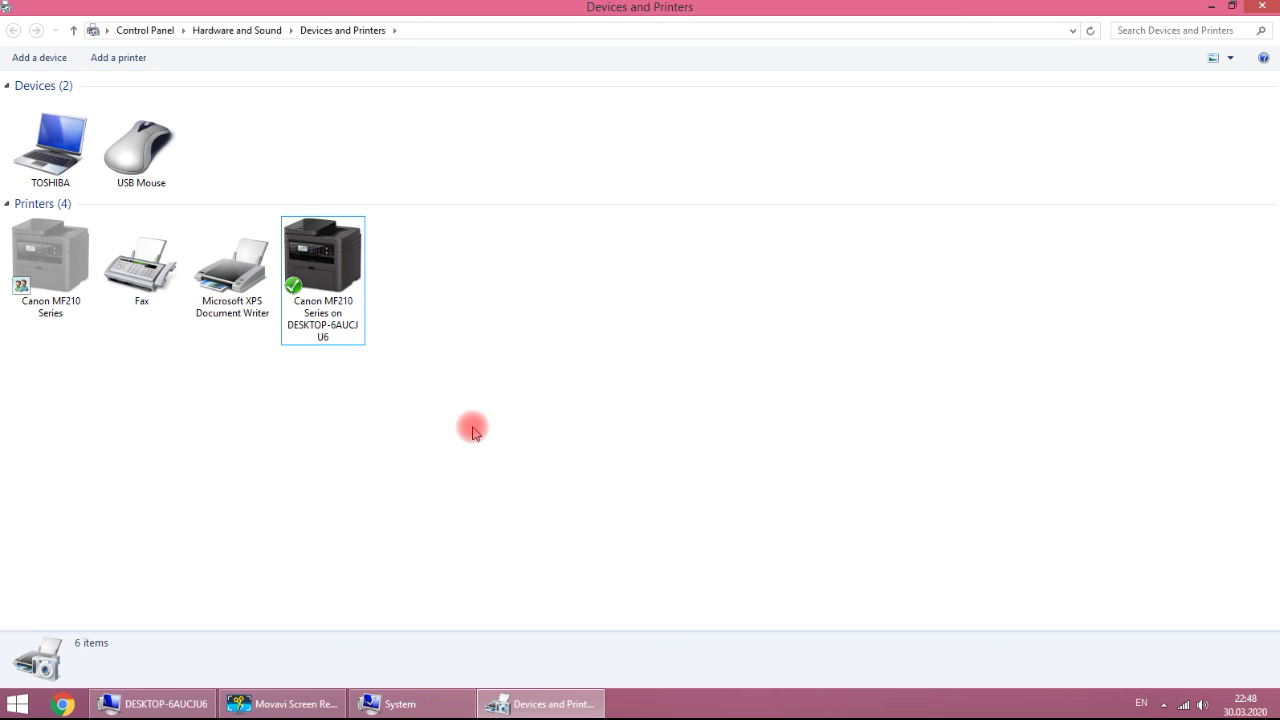
Browse the computers on the network and open DESKTOP-6AUCJU6 to view its shared printer.
click(336, 316)
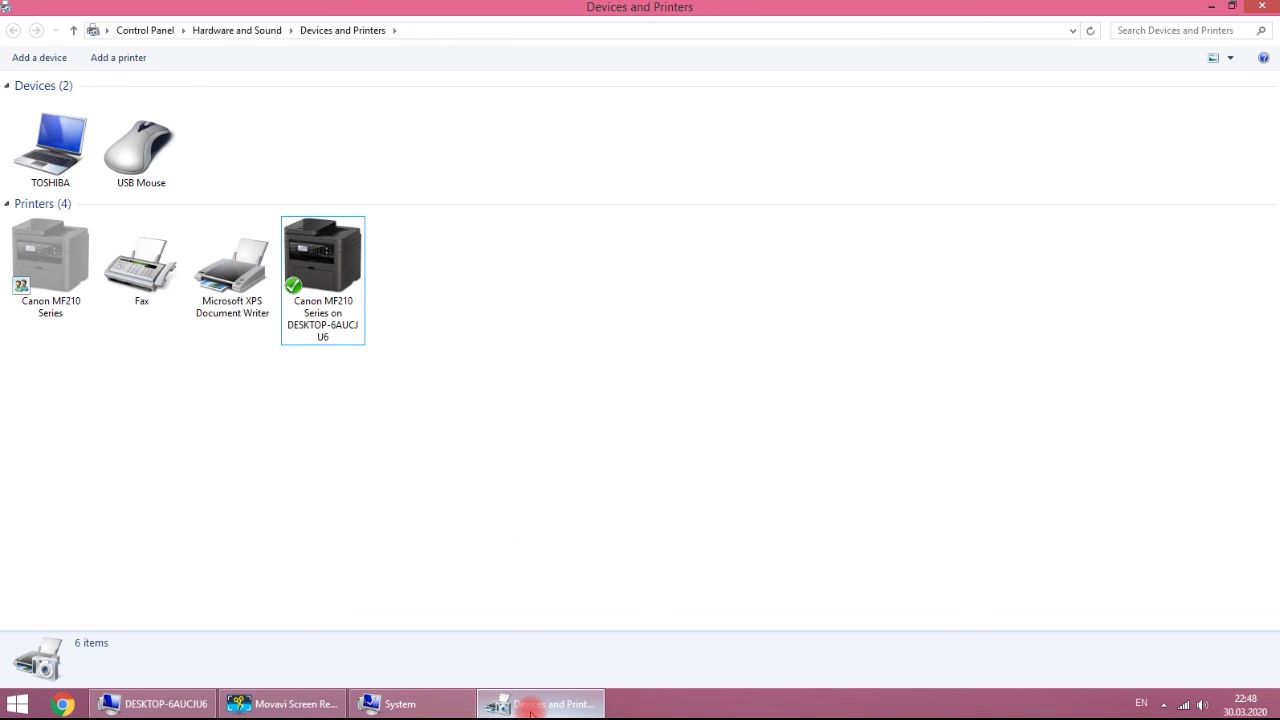
click(185, 712)
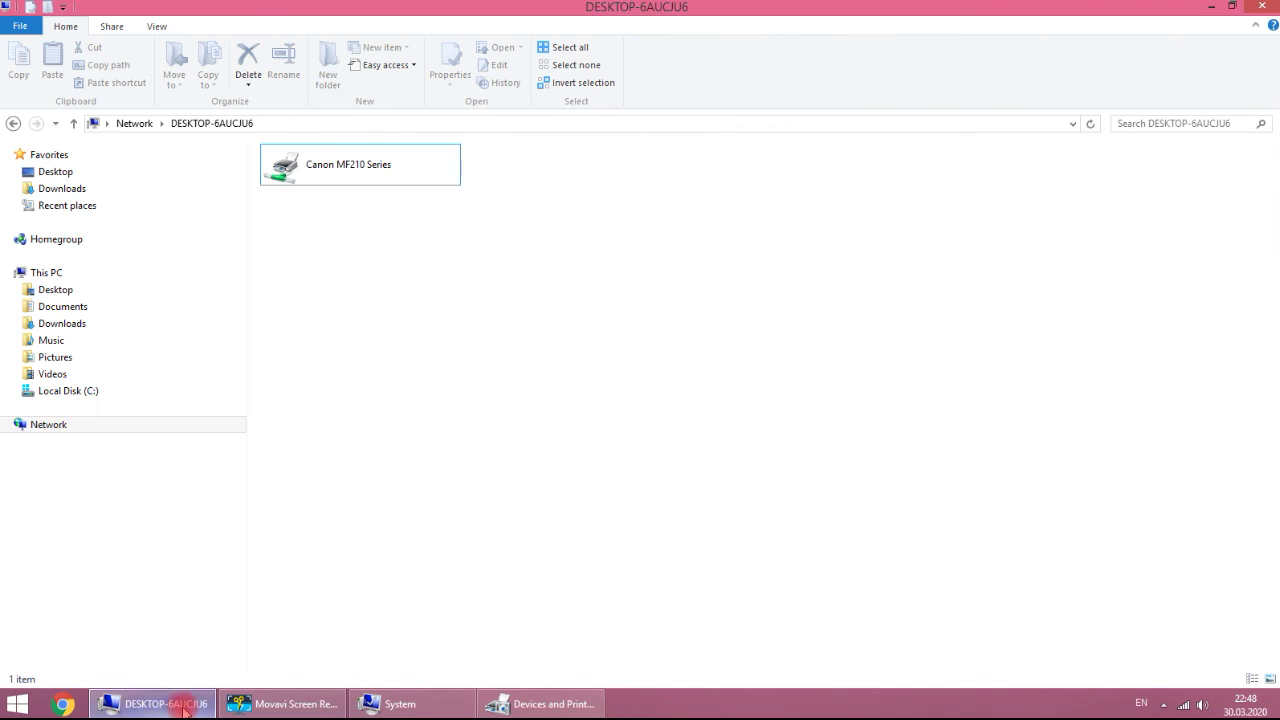
click(55, 427)
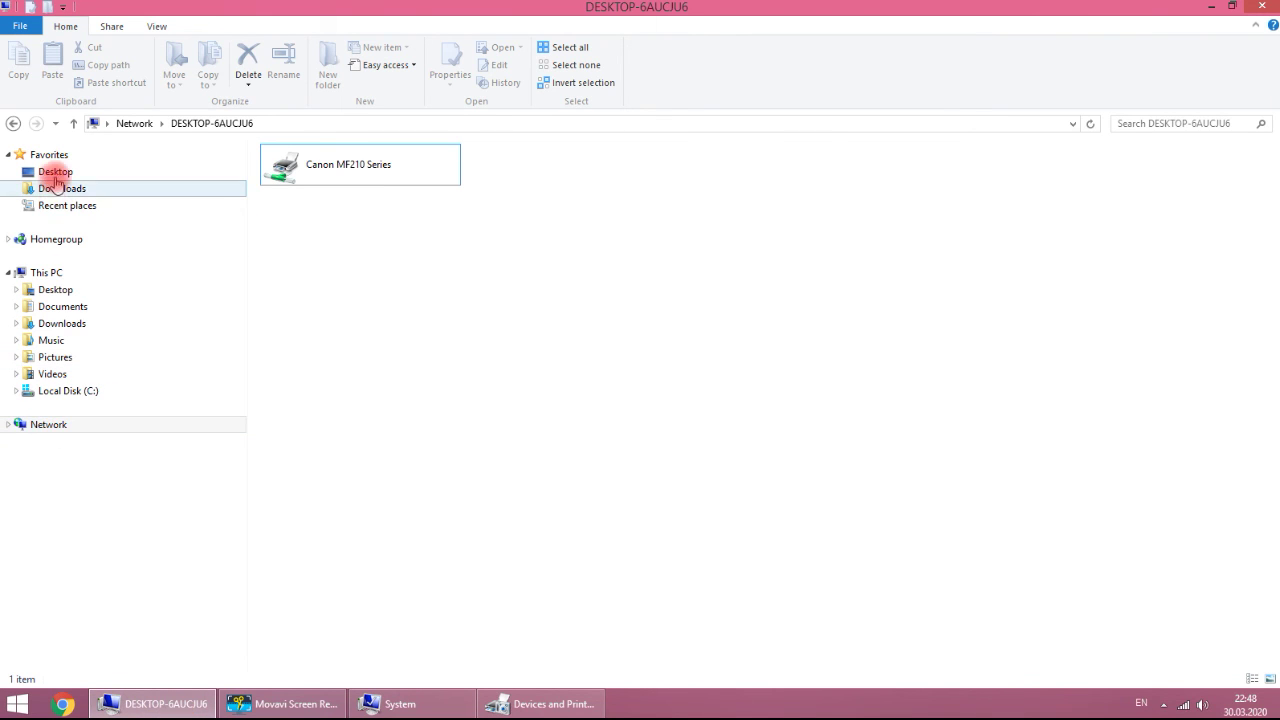
click(45, 428)
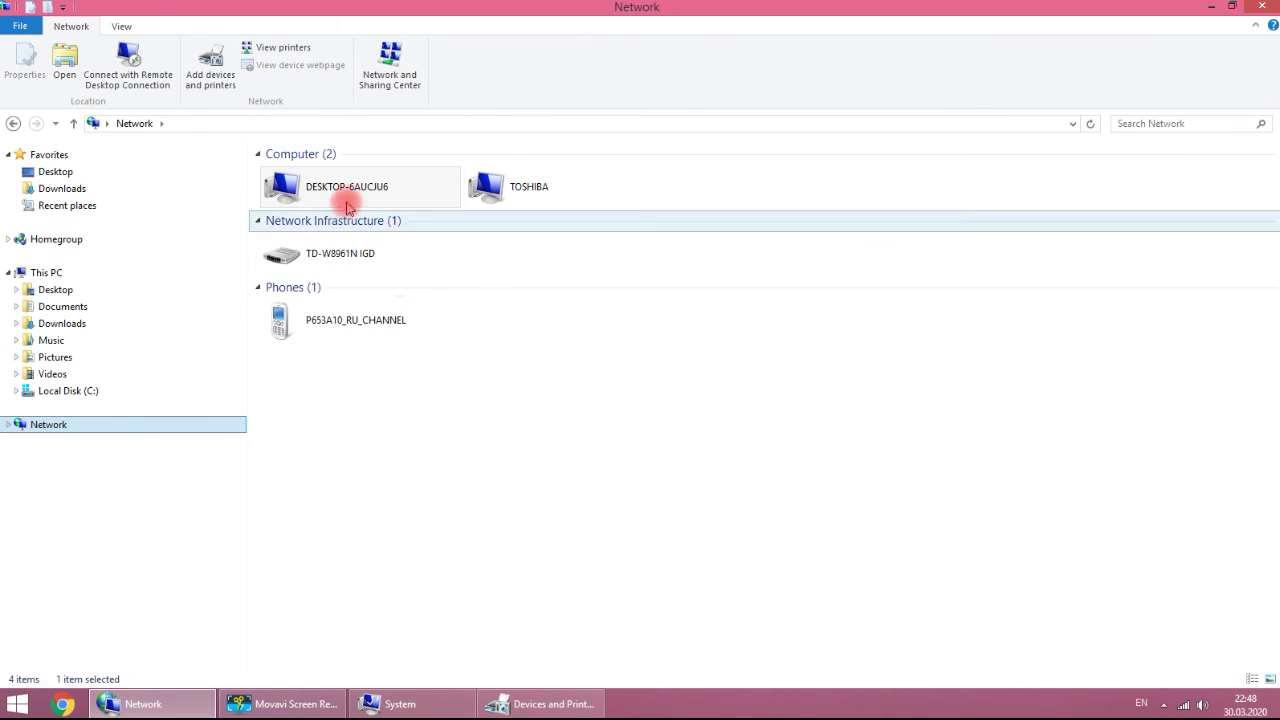
click(350, 198)
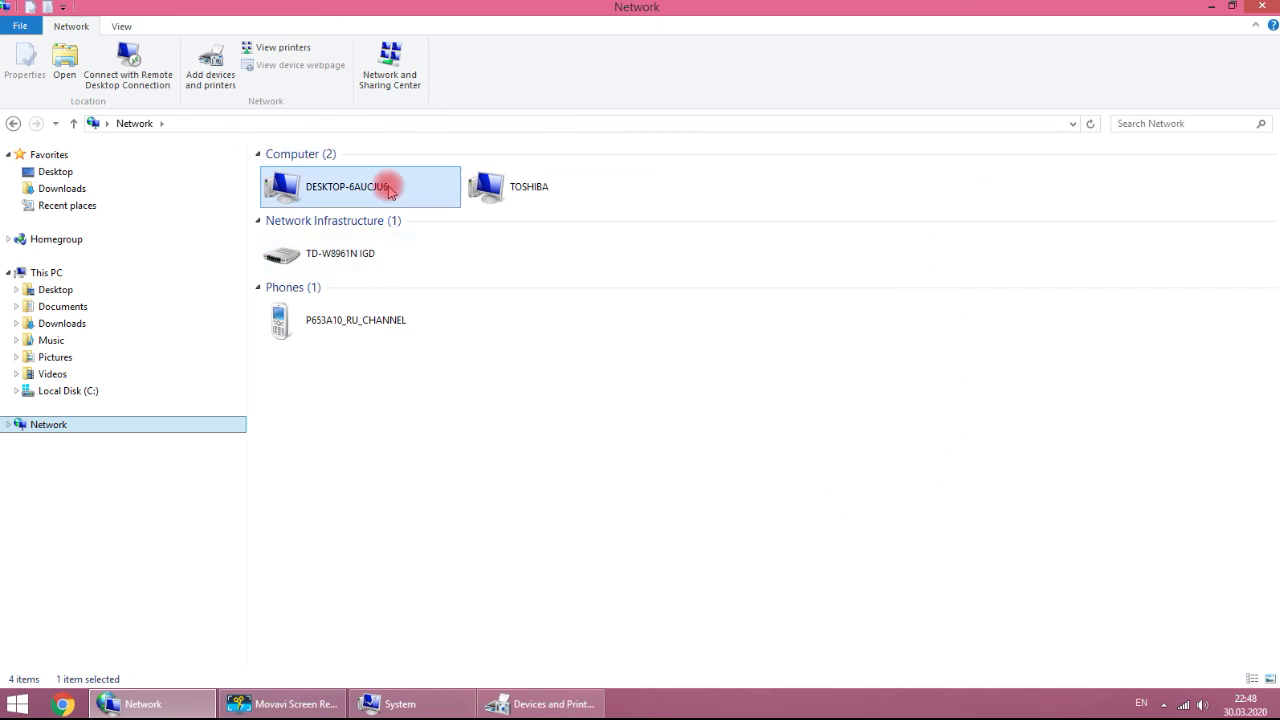
click(622, 396)
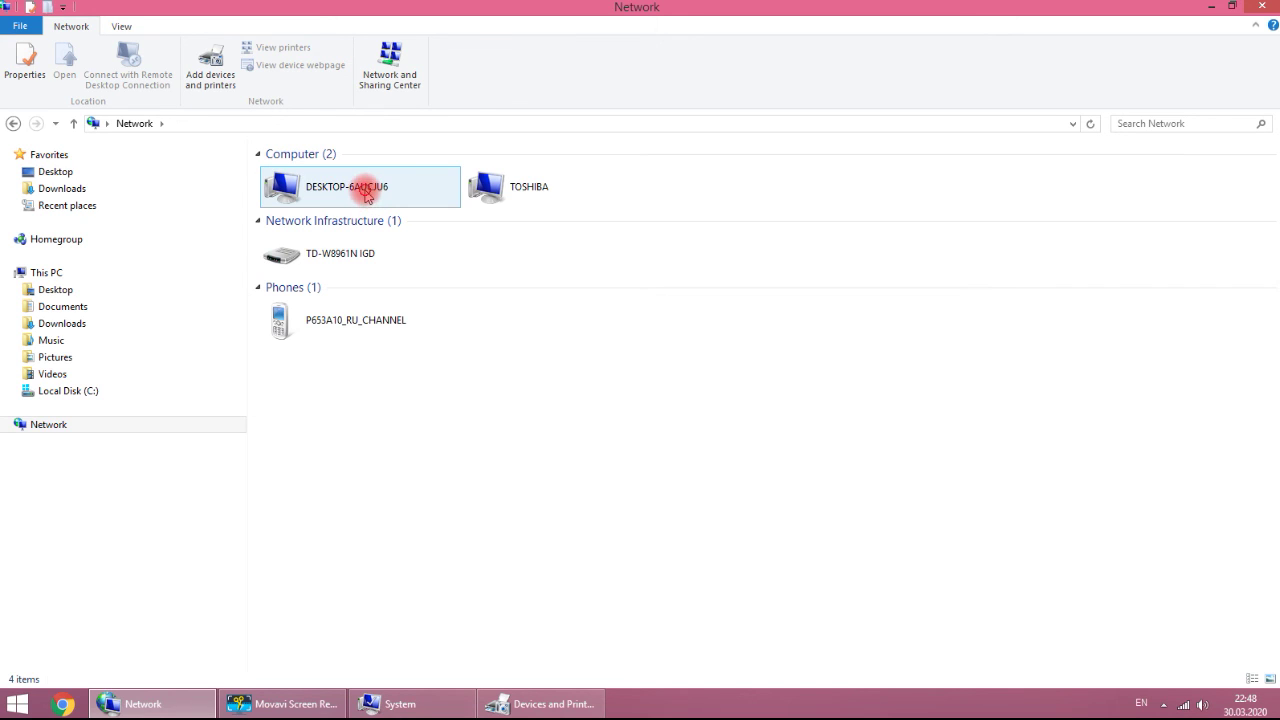
double_click(367, 196)
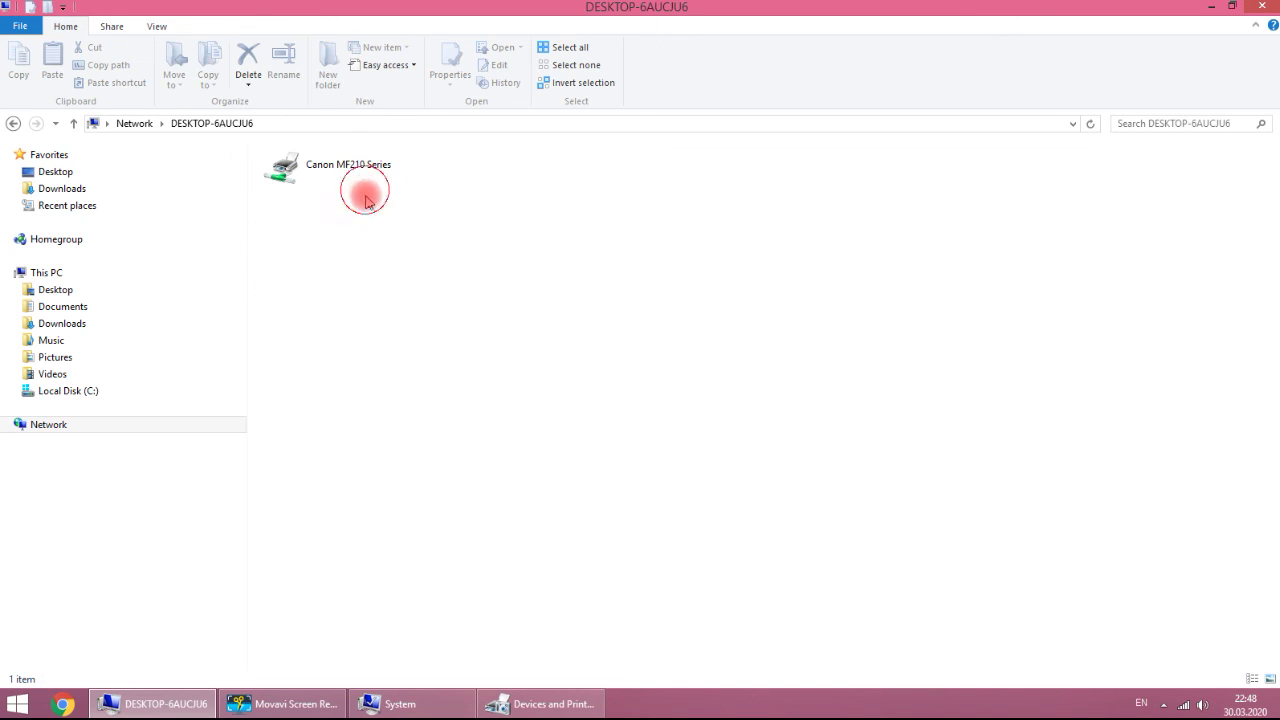
Look at the connect option for the shared Canon MF210 Series without using it, and return to Devices and Printers.
right_click(316, 177)
right_click(306, 172)
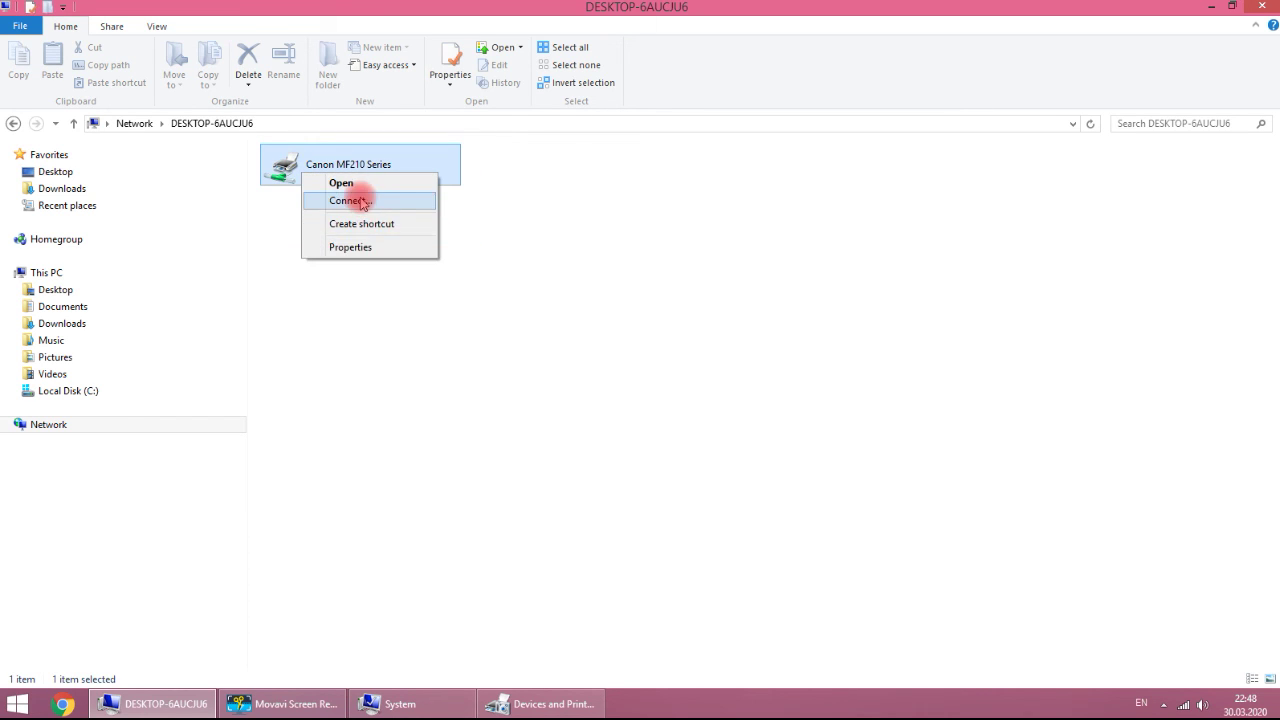
click(463, 331)
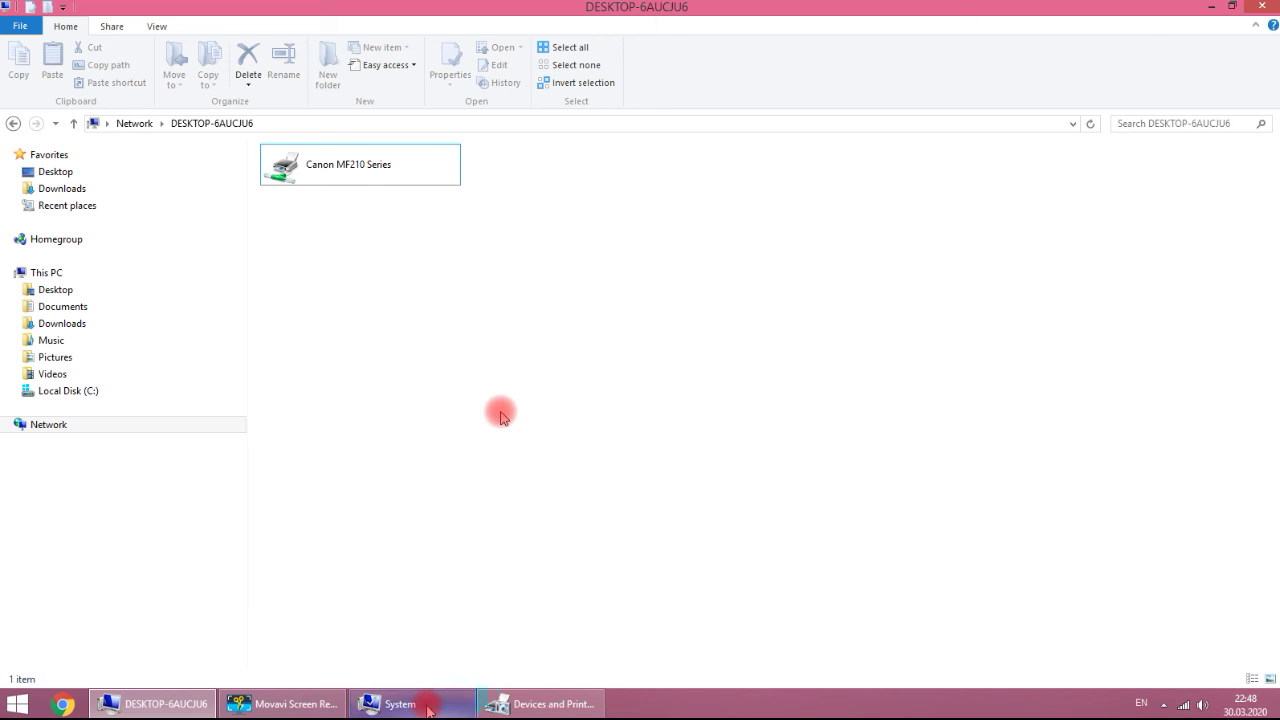
click(568, 707)
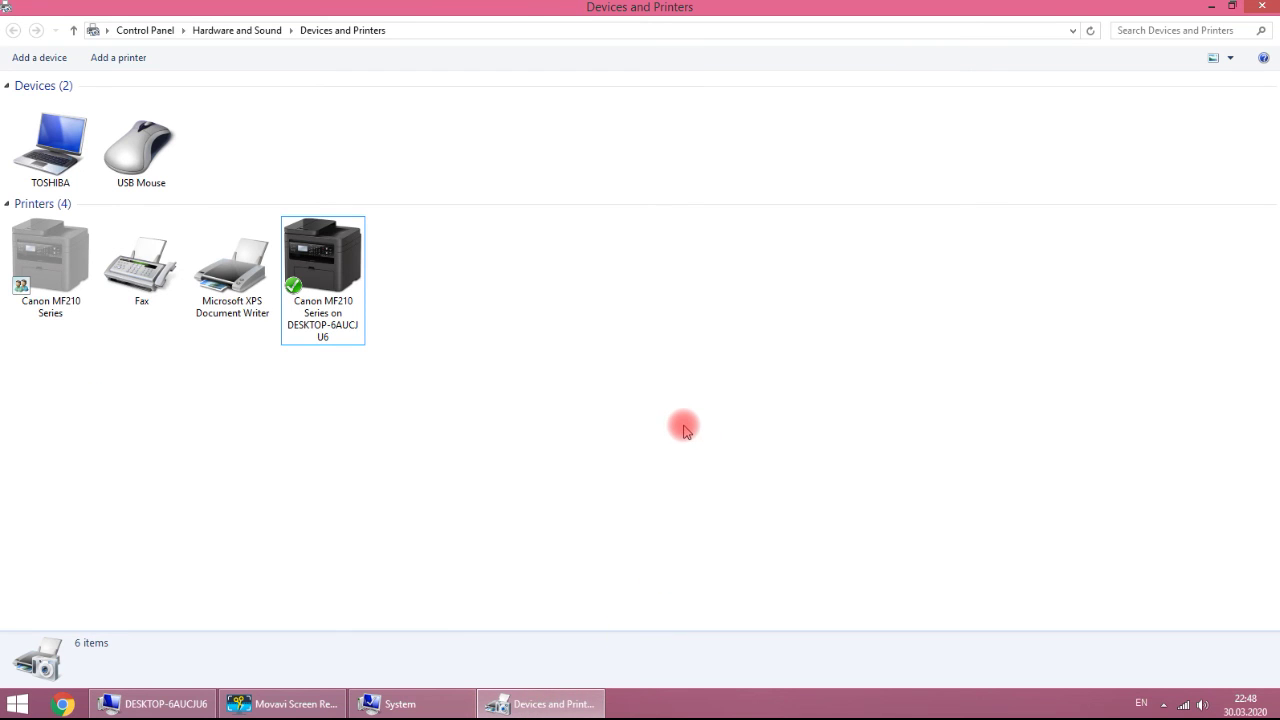